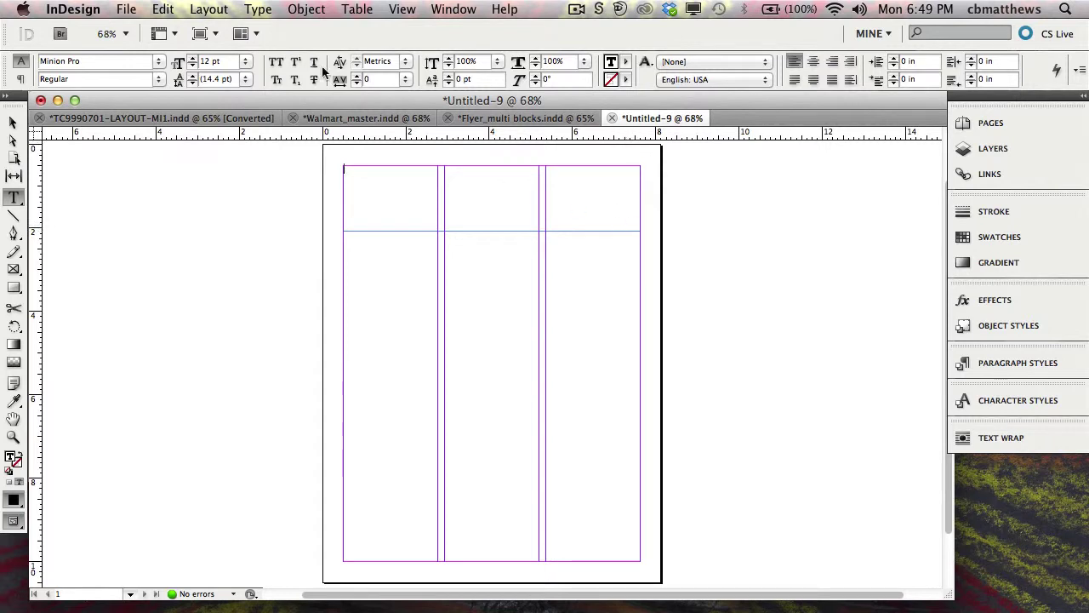
# - Paste "The quick brown fox jumps over the lazy dog" into the top text frame and set its font to Myriad Pro
pyautogui.press('super+v')
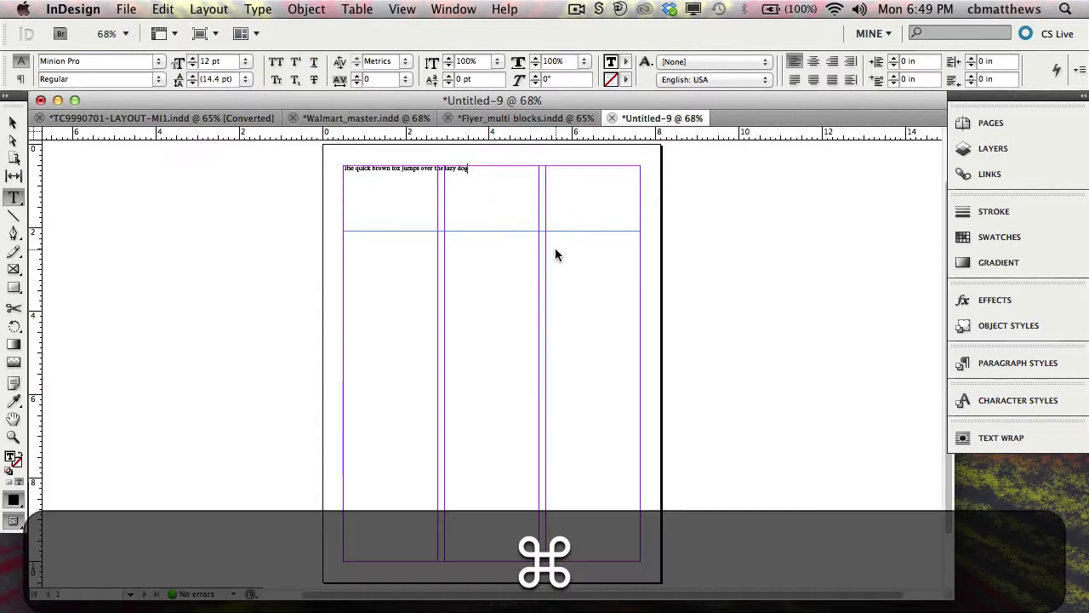
pyautogui.press('super+a')
pyautogui.click(13, 437)
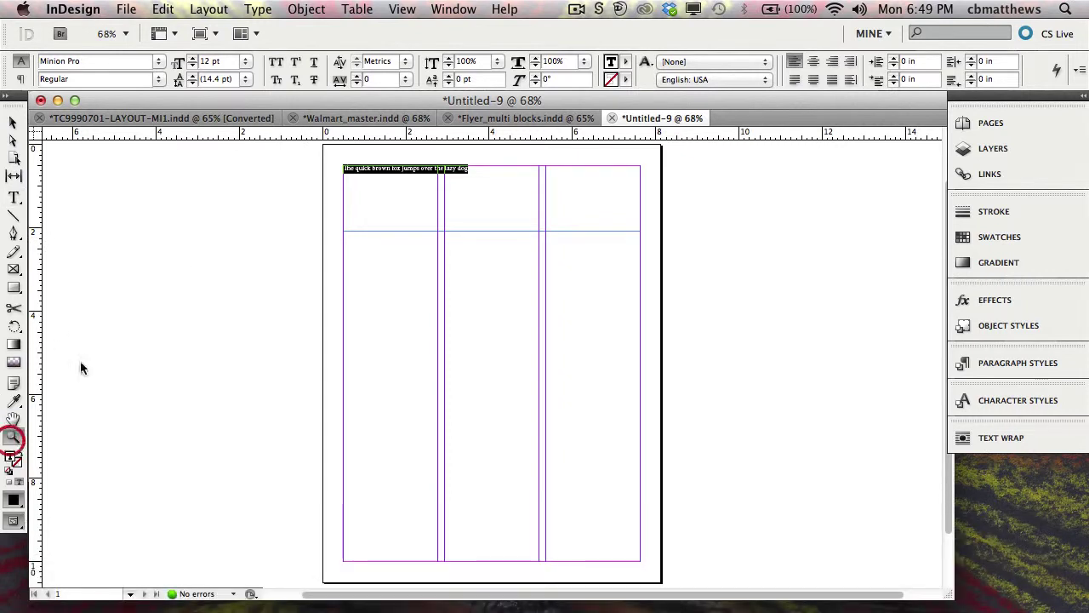
pyautogui.moveTo(308, 145); pyautogui.dragTo(719, 259)
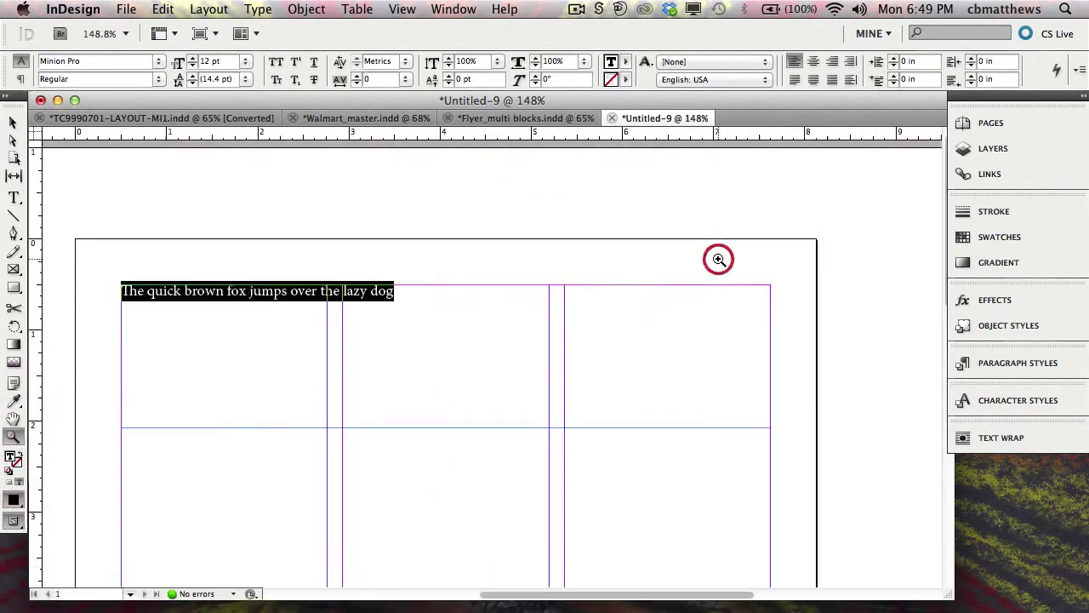
pyautogui.click(13, 197)
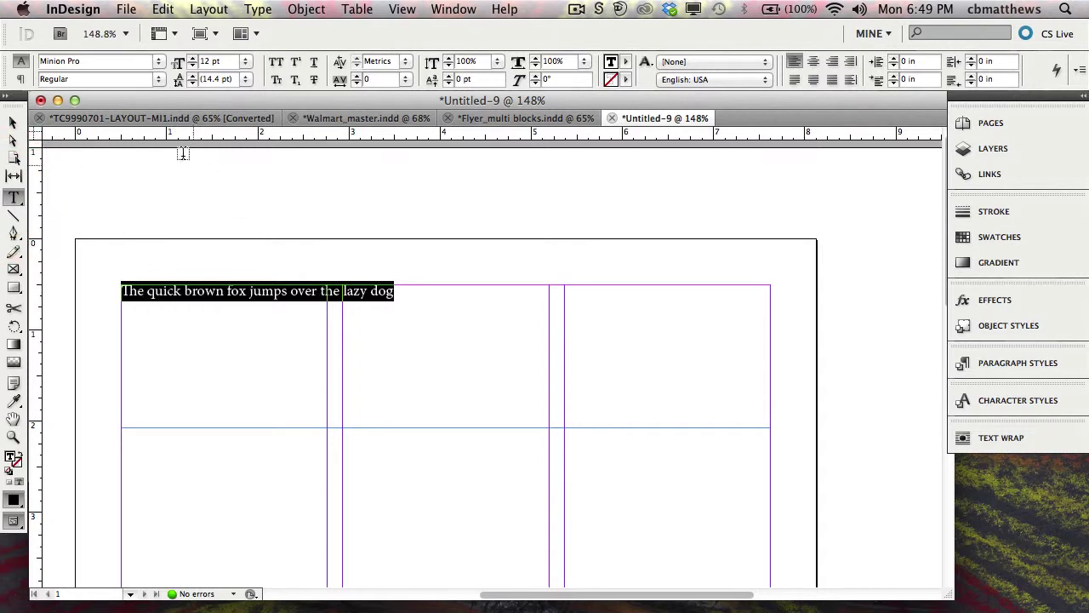
pyautogui.click(35, 63)
pyautogui.write('myriad p')
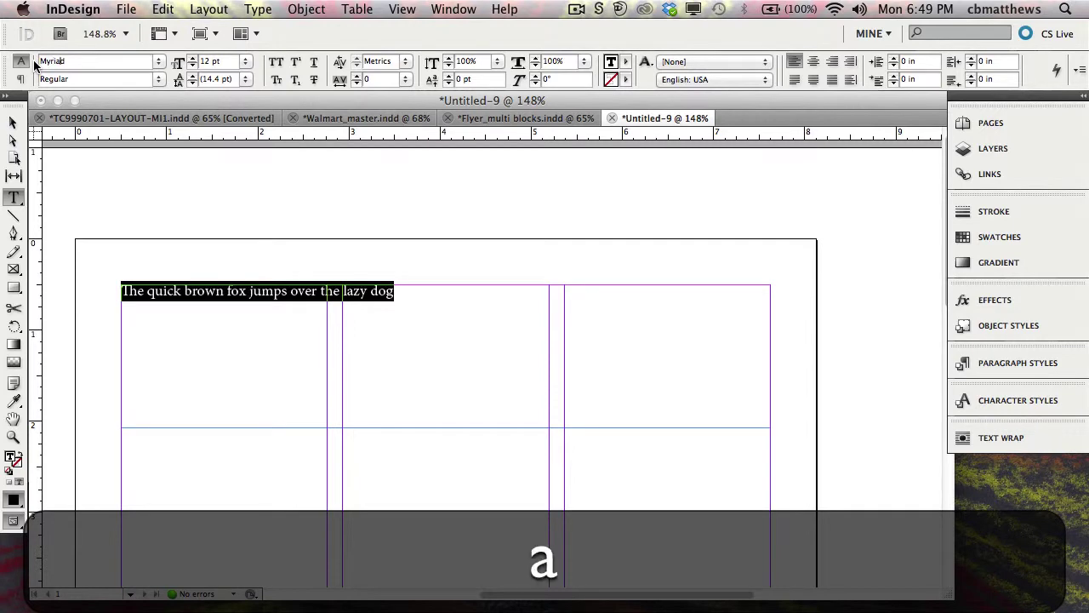
pyautogui.write('ro')
pyautogui.press('Return')
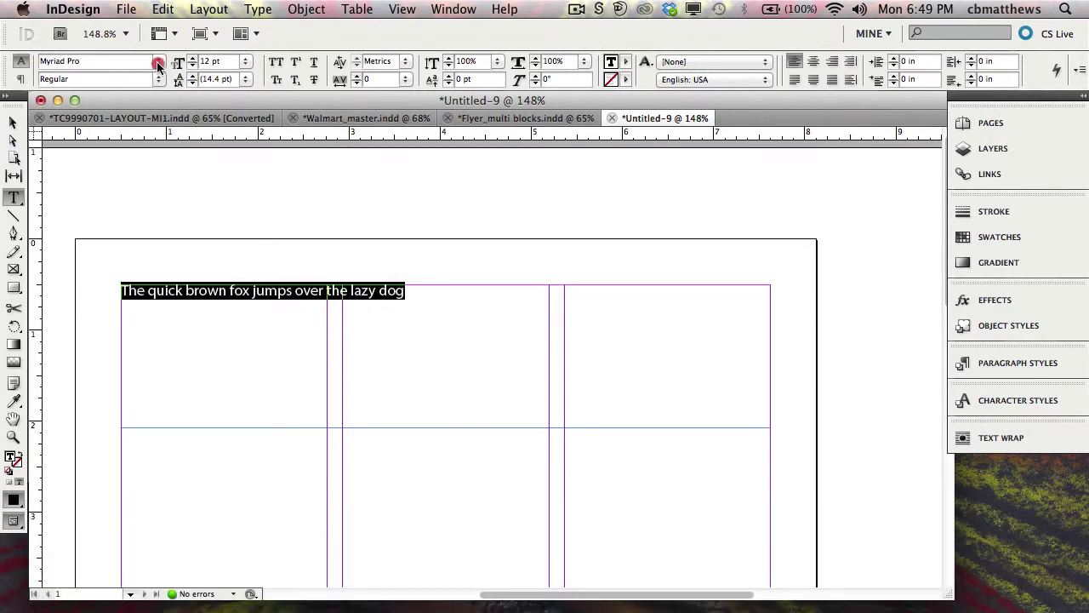
# - Try the Semibold Italic style of Myriad Pro on the sentence and set the style back to Regular
pyautogui.click(158, 61)
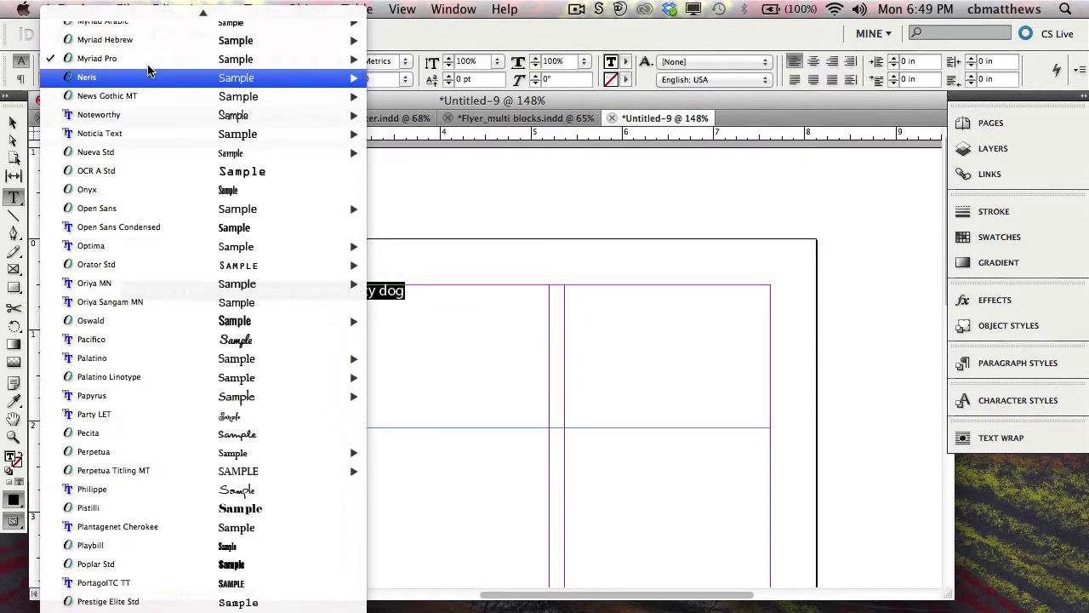
pyautogui.click(409, 191)
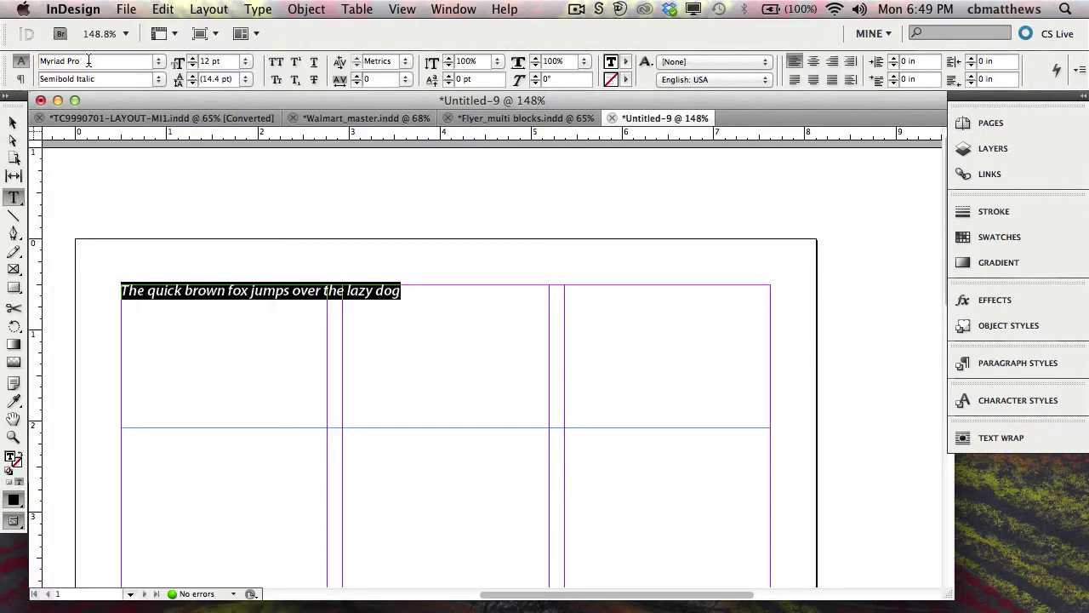
pyautogui.click(158, 79)
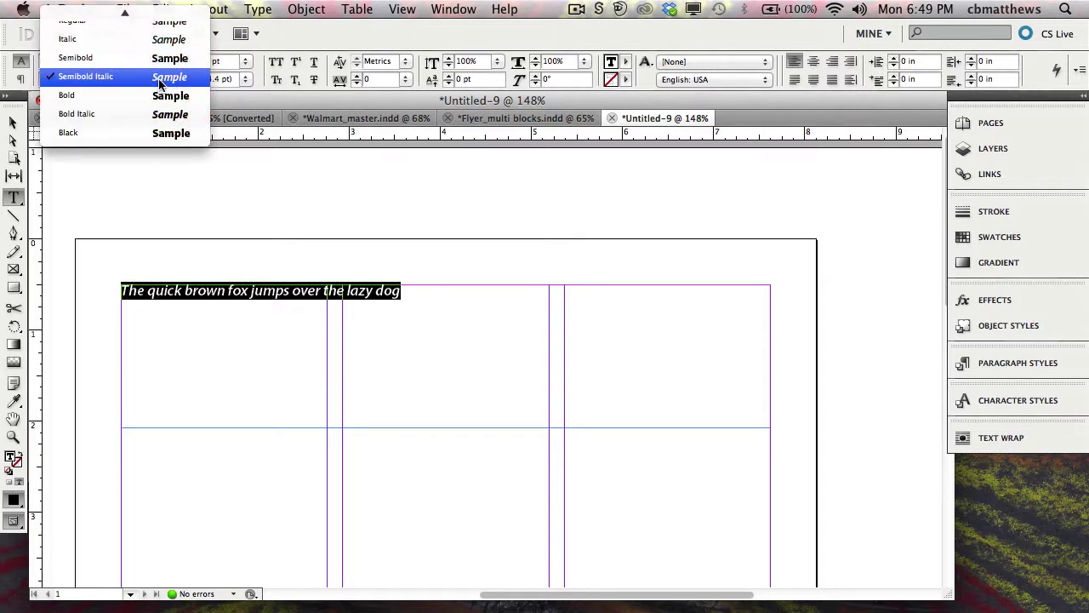
pyautogui.moveTo(158, 12)
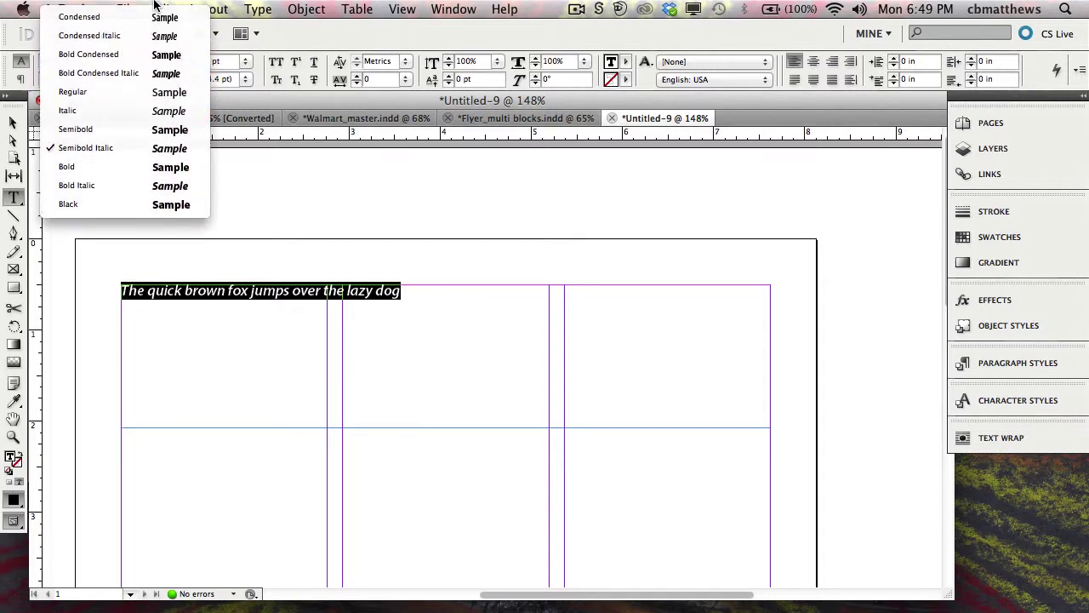
pyautogui.click(142, 91)
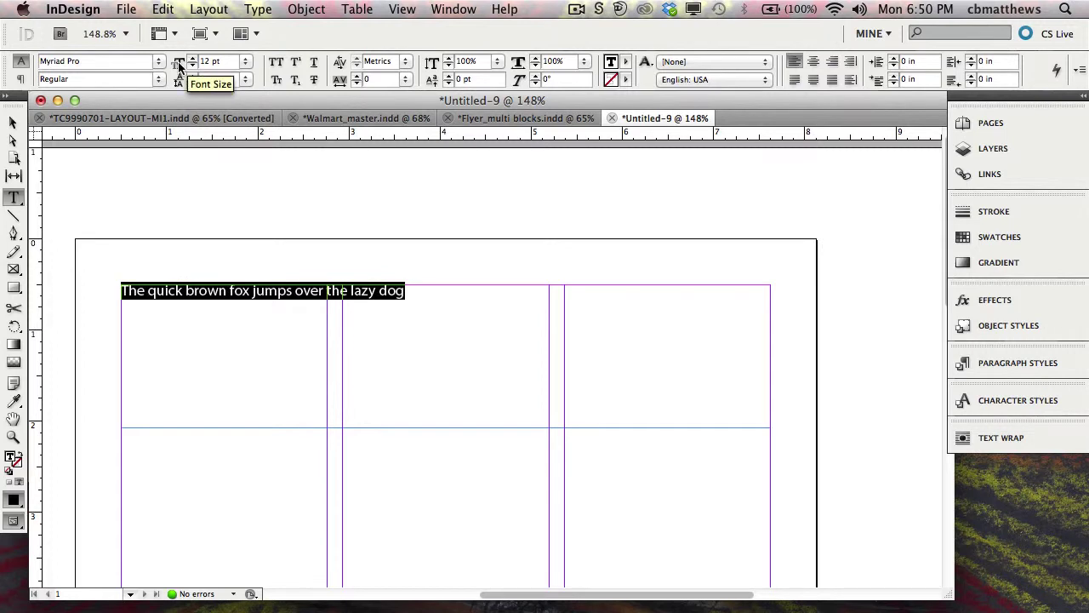
# - Enlarge the sentence's font size, first to the 24 pt preset and finally to a custom 26 pt
pyautogui.click(245, 64)
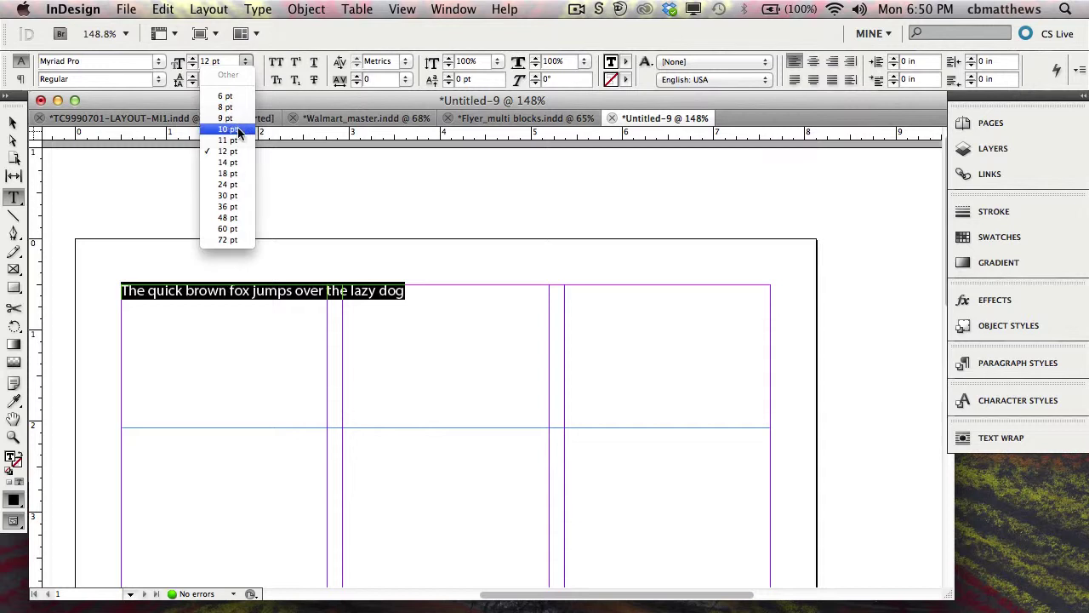
pyautogui.click(235, 184)
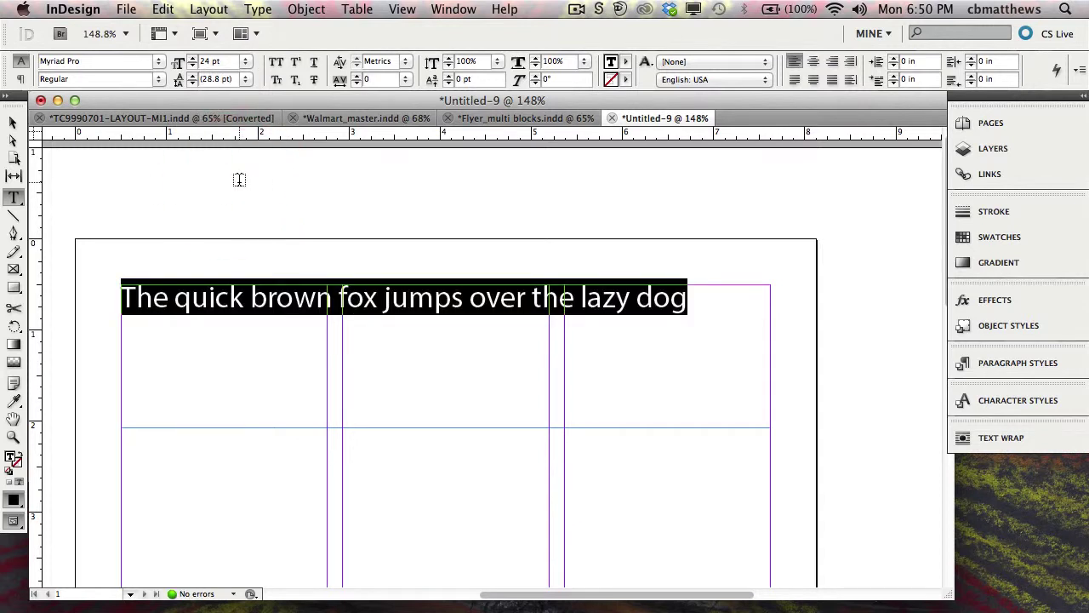
pyautogui.moveTo(223, 62); pyautogui.dragTo(198, 61)
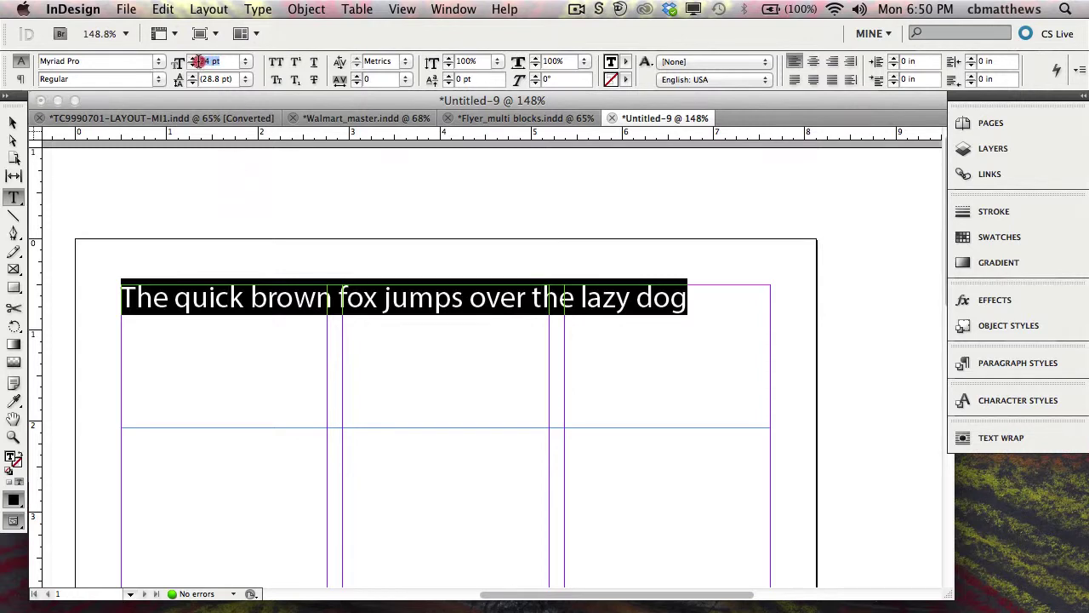
pyautogui.write('26')
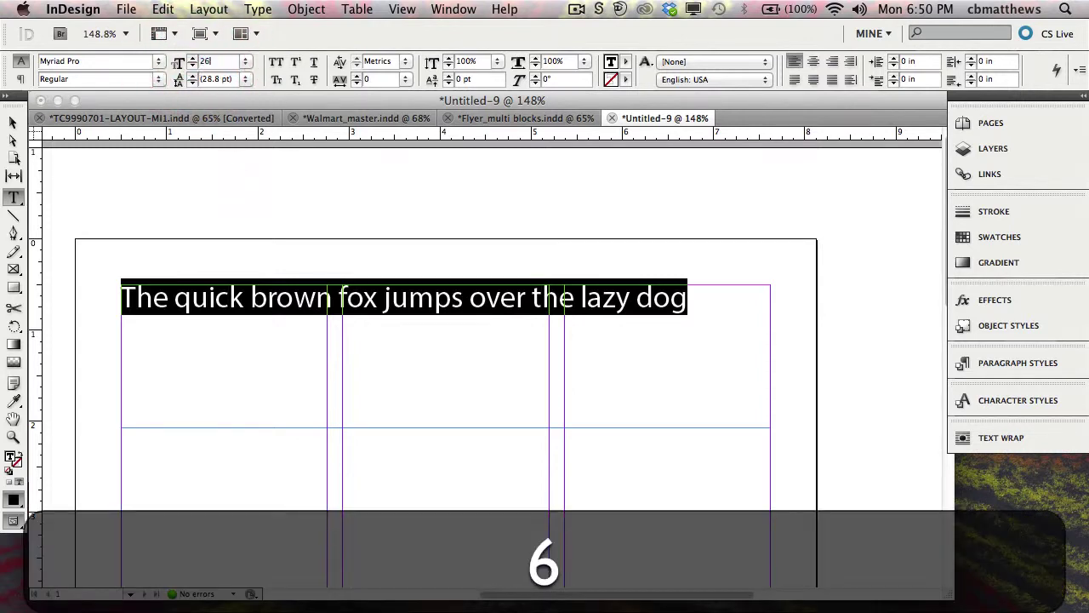
pyautogui.press('Return')
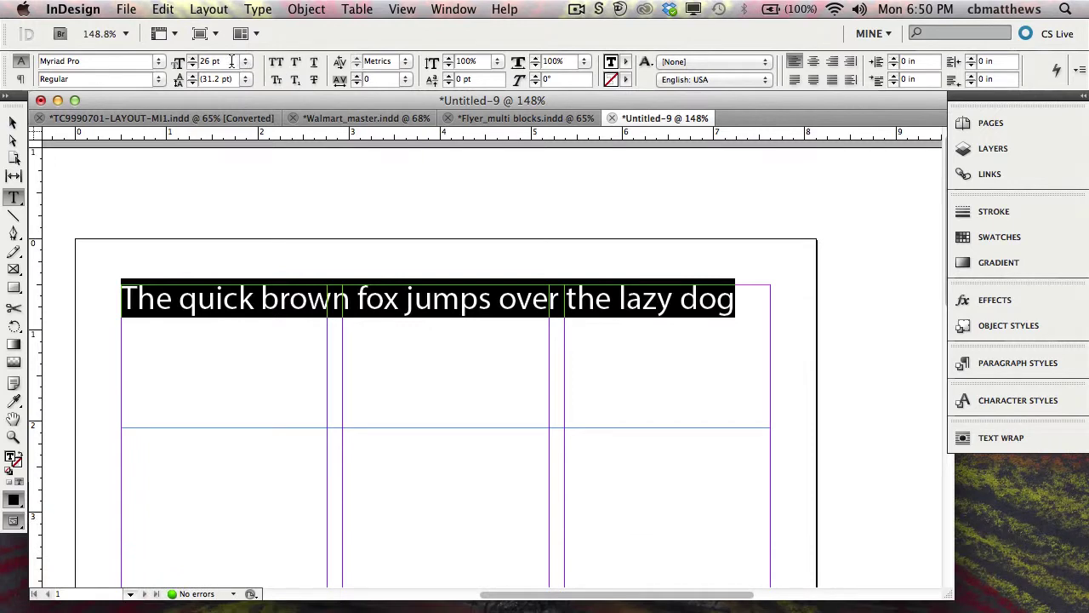
# - Try a font size of 27 pt on the sentence and return it to 26 pt
pyautogui.moveTo(219, 61); pyautogui.dragTo(197, 61)
pyautogui.write('7')
pyautogui.press('Return')
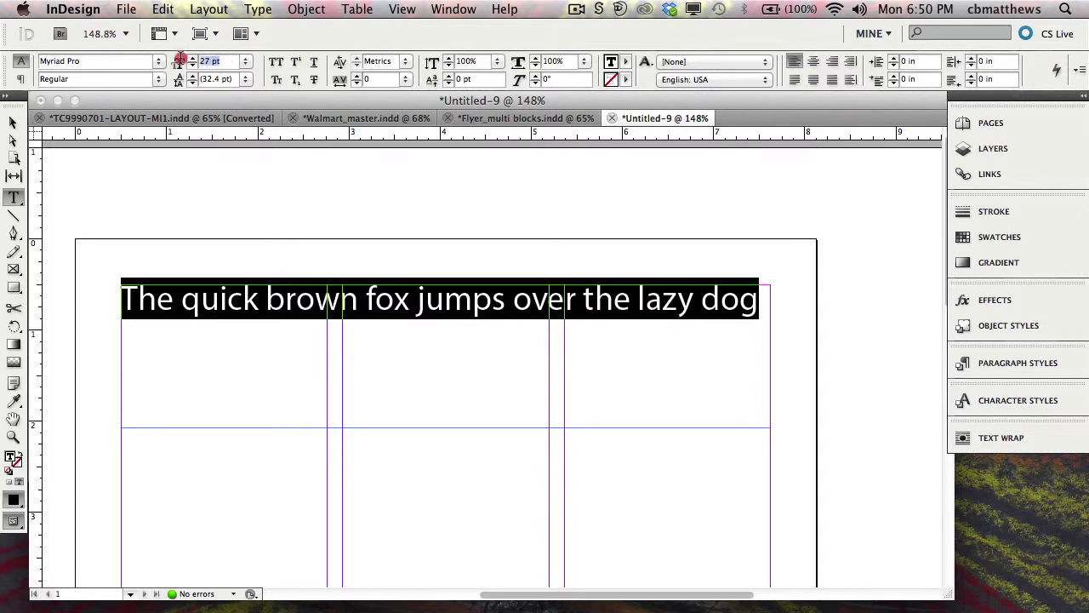
pyautogui.click(180, 61)
pyautogui.write('26')
pyautogui.press('Return')
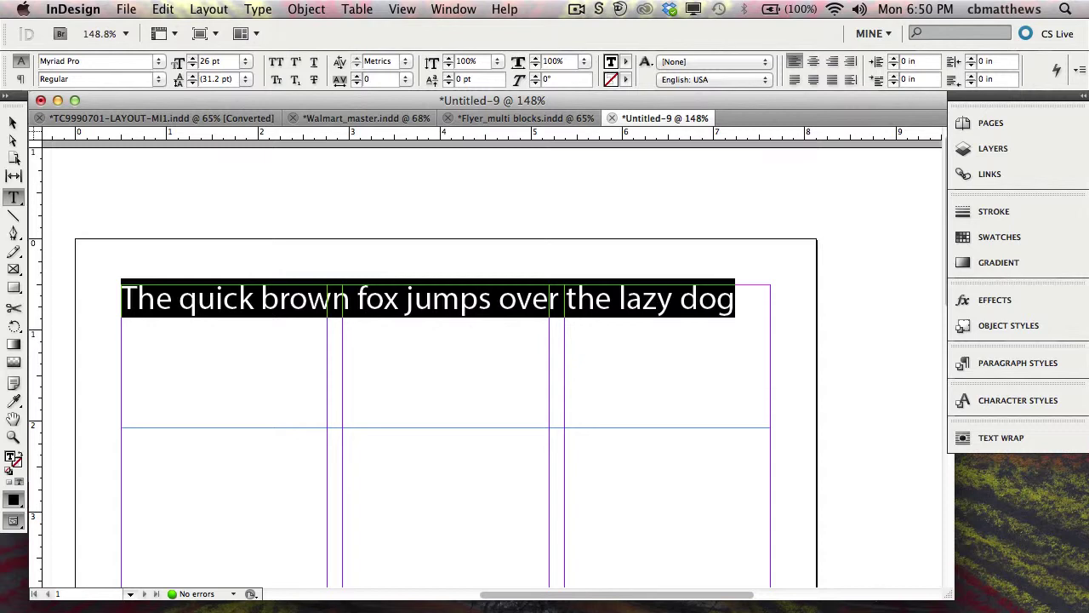
# - Reduce the selected sentence's font size incrementally to 16 pt
pyautogui.press('shift+super')
pyautogui.press('shift+super+comma')
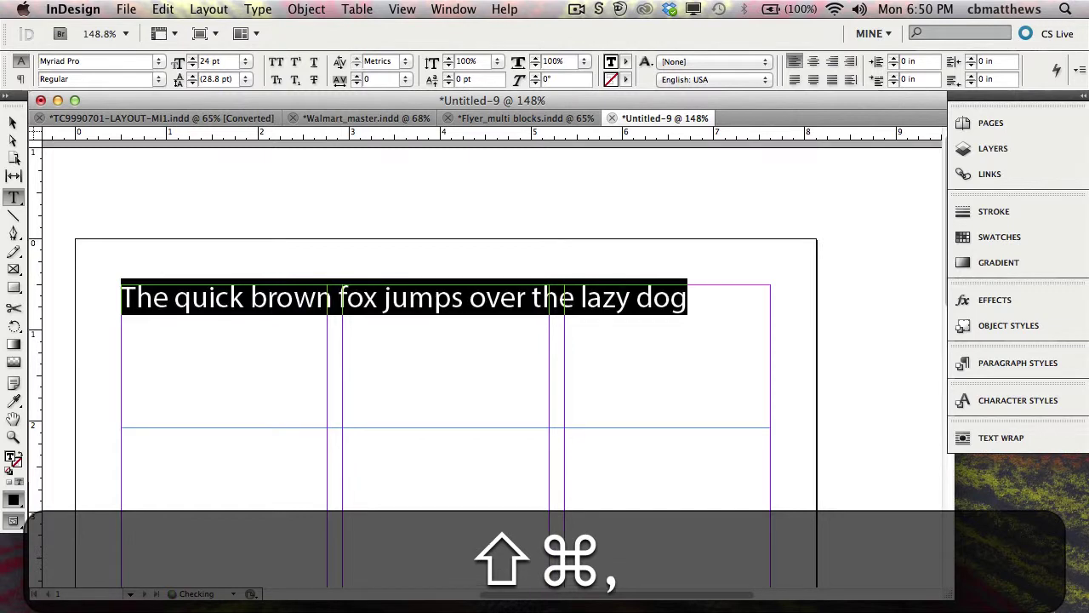
pyautogui.press('shift+super+comma')
pyautogui.press('shift+super+comma')
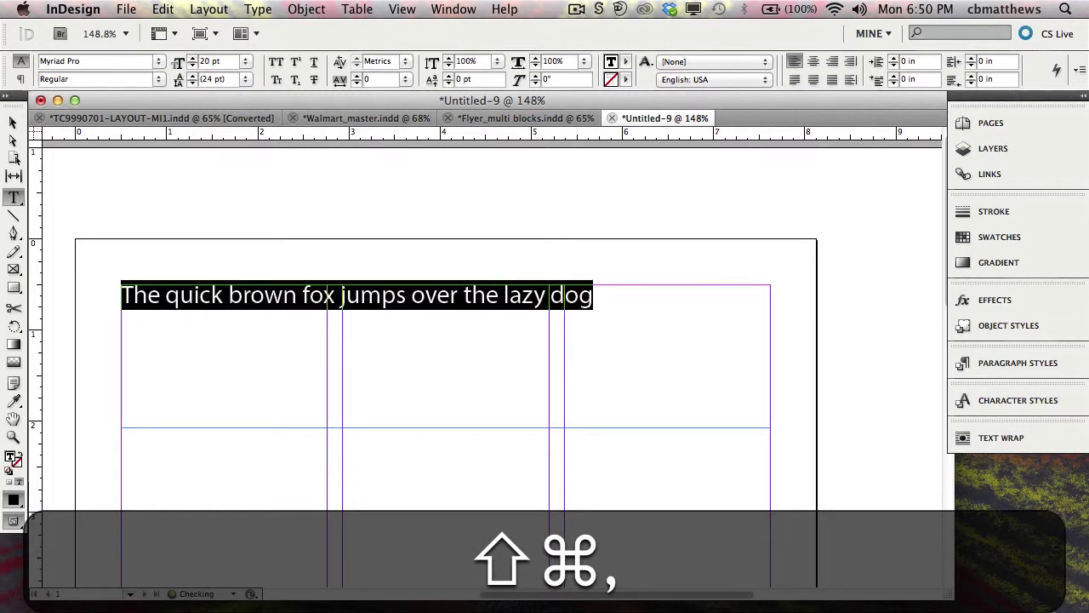
pyautogui.press('shift+super+comma')
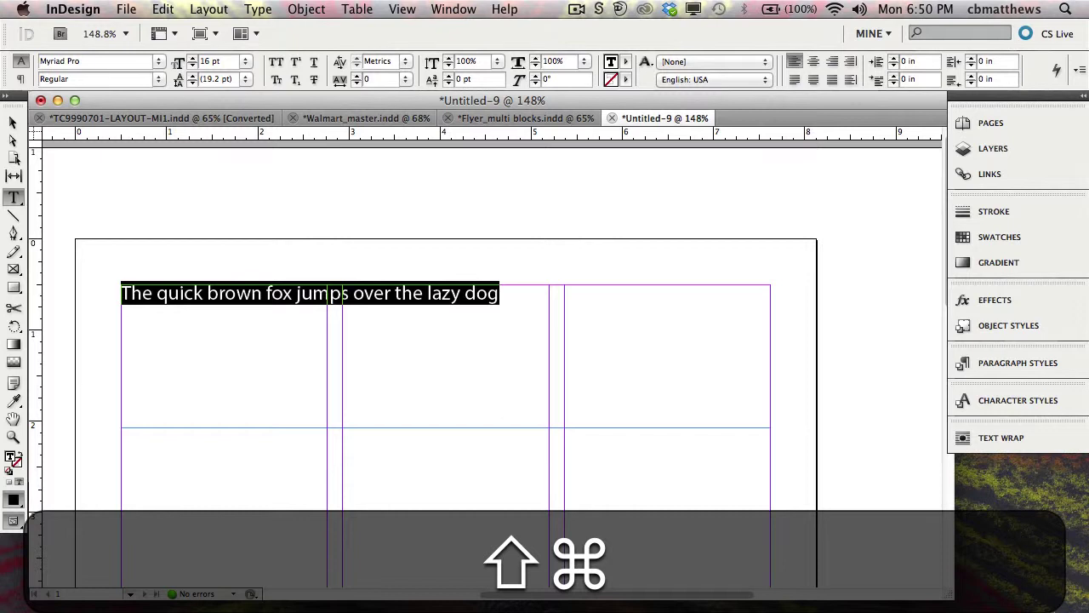
# - Enlarge the sentence's font size incrementally to 28 pt and reduce it back to 26 pt
pyautogui.press('shift+super+period')
pyautogui.press('shift+super+period')
pyautogui.press('shift+super+period')
pyautogui.press('shift+super+period')
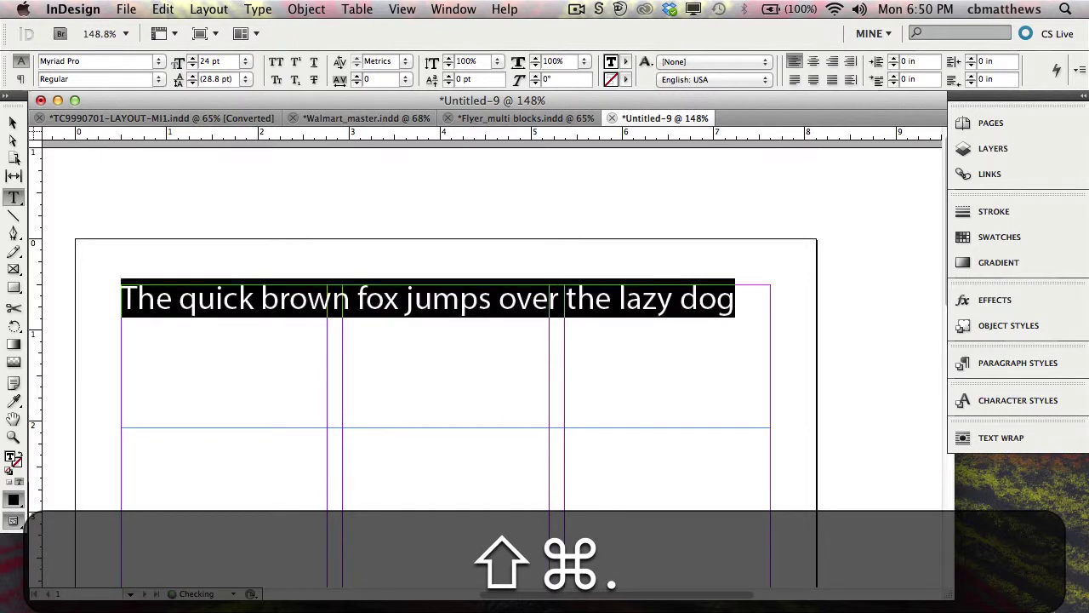
pyautogui.press('shift+super+period')
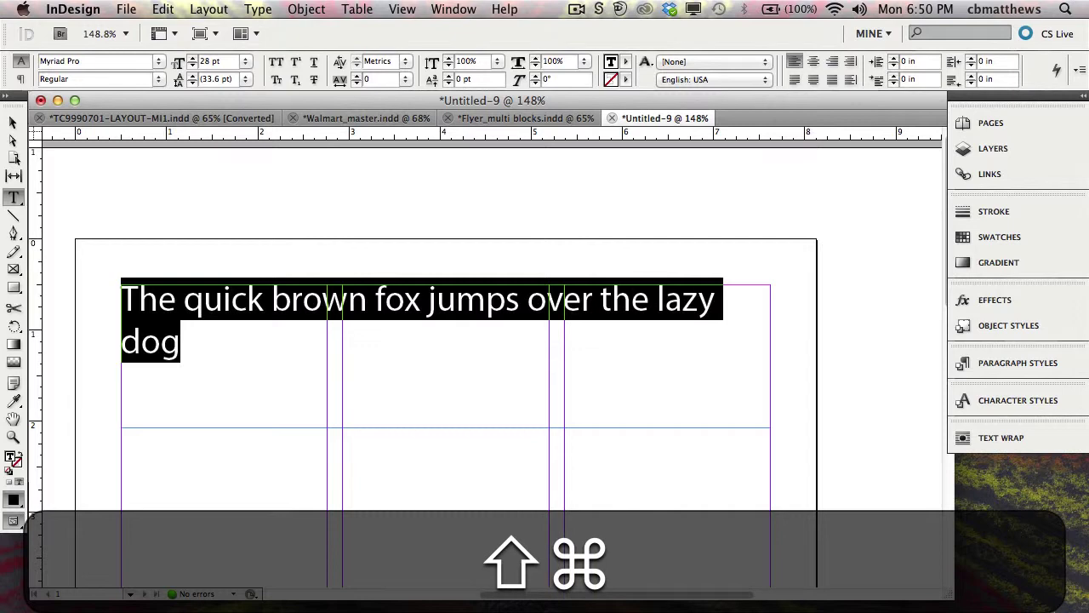
pyautogui.press('shift+super+comma')
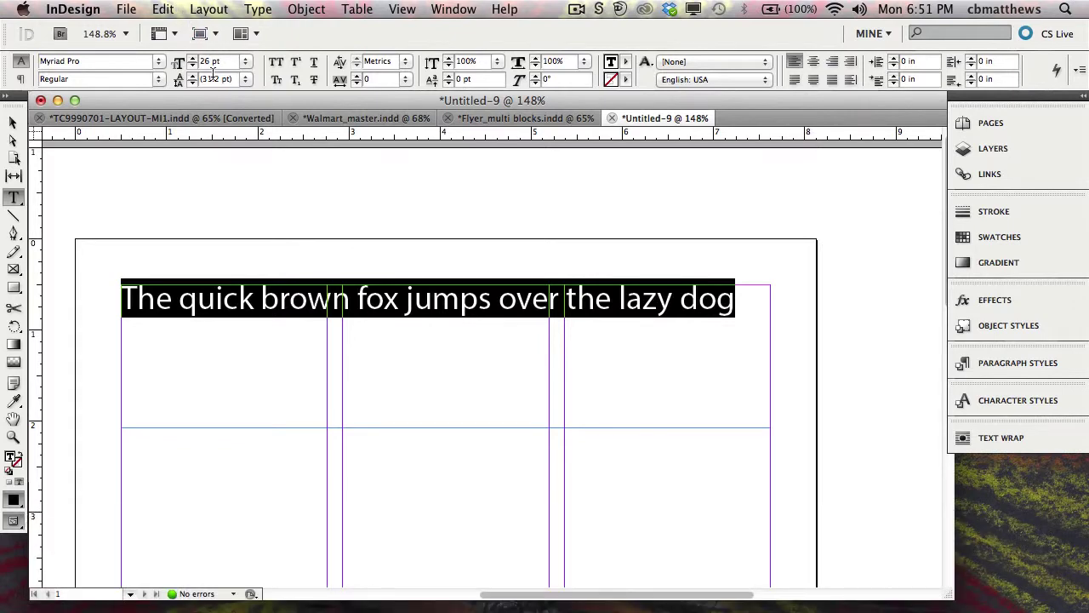
# - Set the sentence's leading to 30 pt and break it onto a second line before "jumps"
pyautogui.click(245, 79)
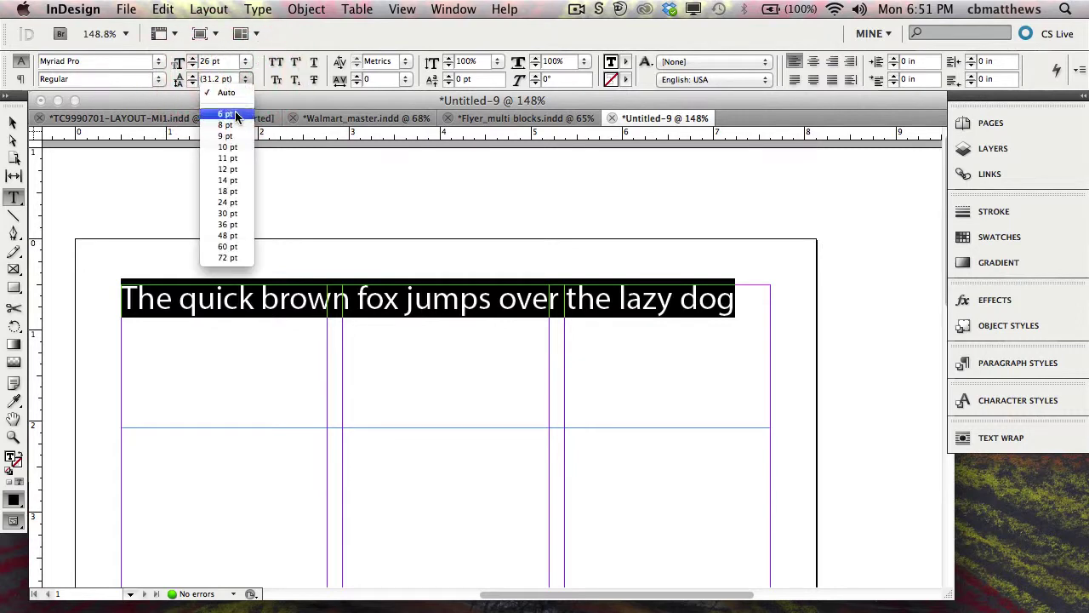
pyautogui.click(228, 75)
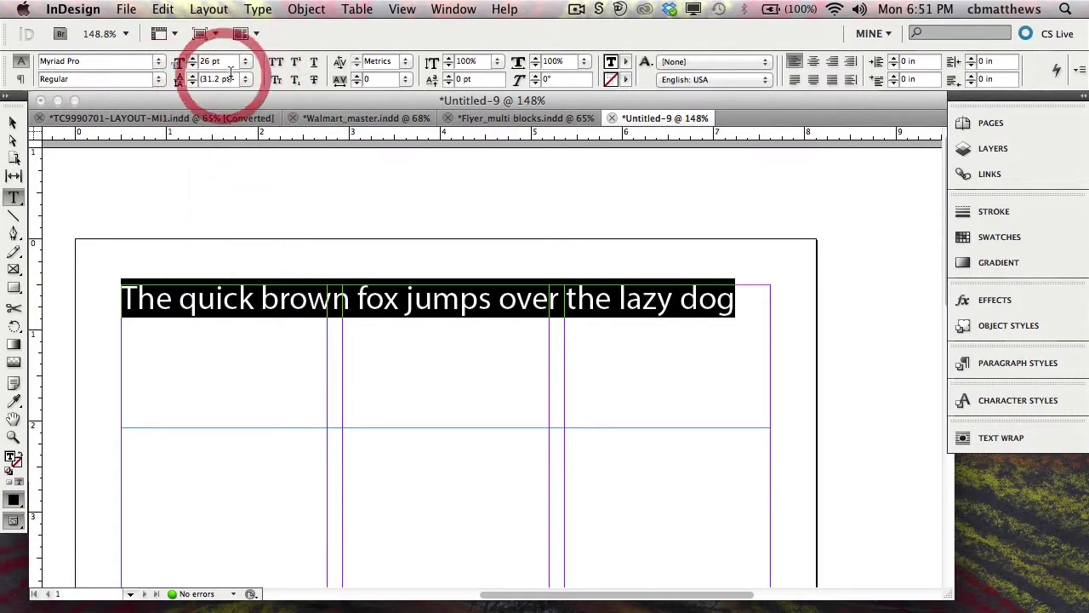
pyautogui.click(195, 79)
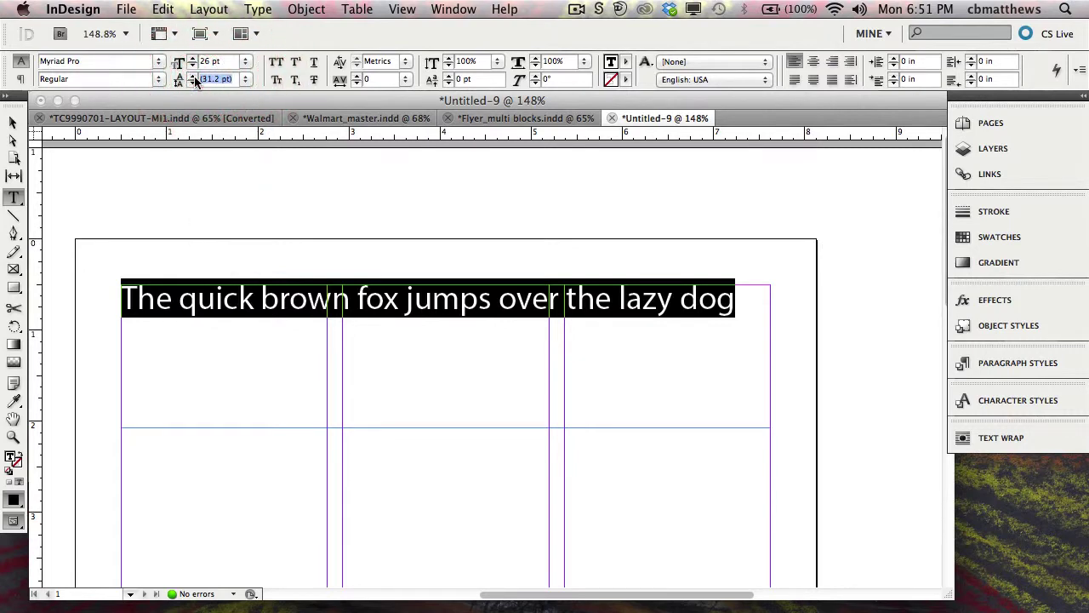
pyautogui.write('30')
pyautogui.press('Return')
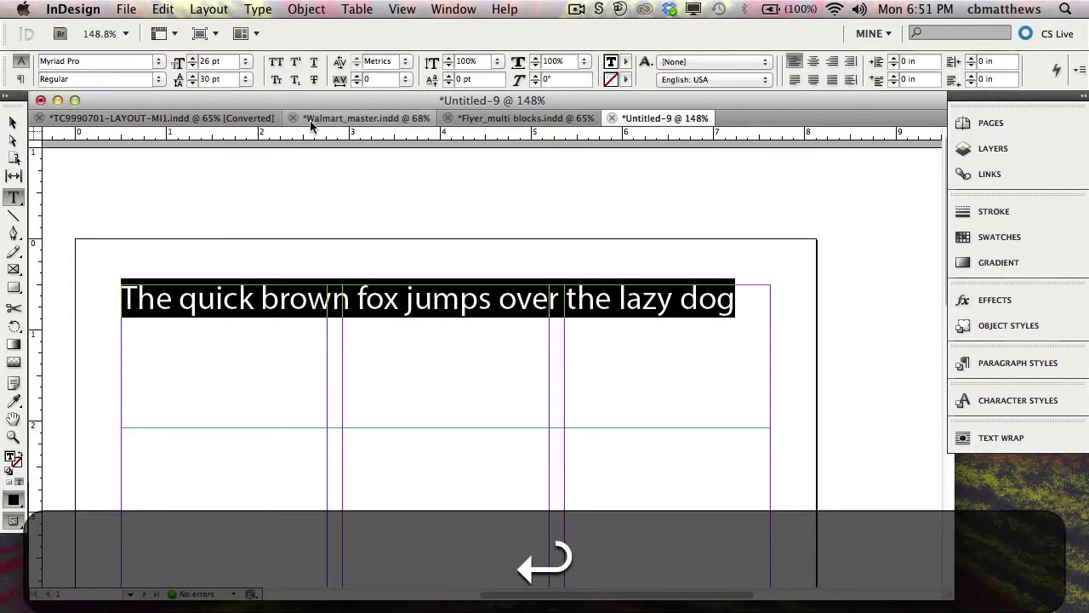
pyautogui.click(407, 299)
pyautogui.press('Return')
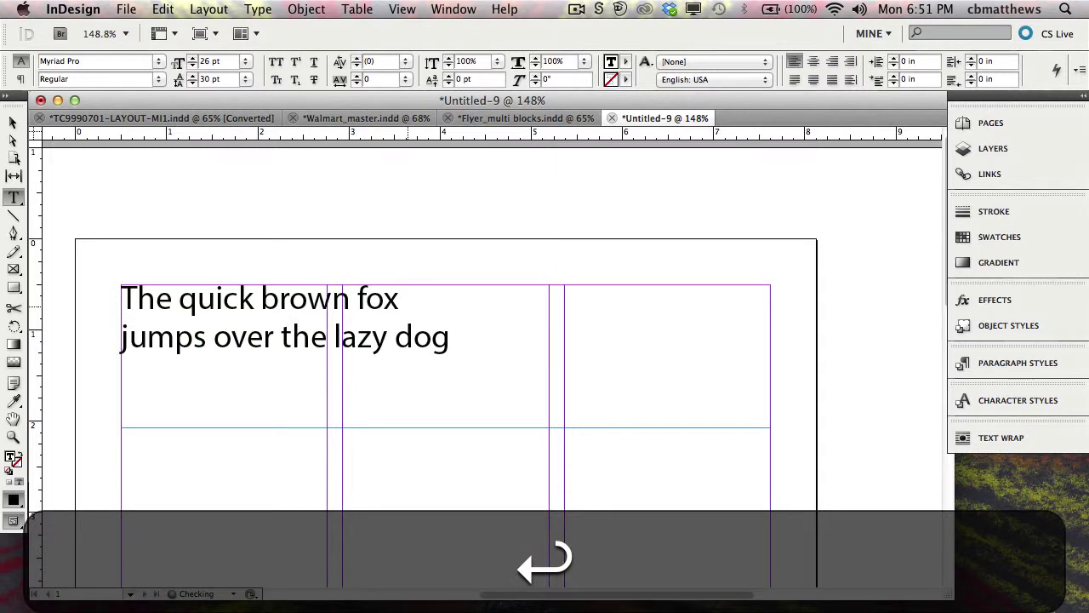
# - Select both lines of text and enlarge their font size incrementally to 50 pt
pyautogui.press('super')
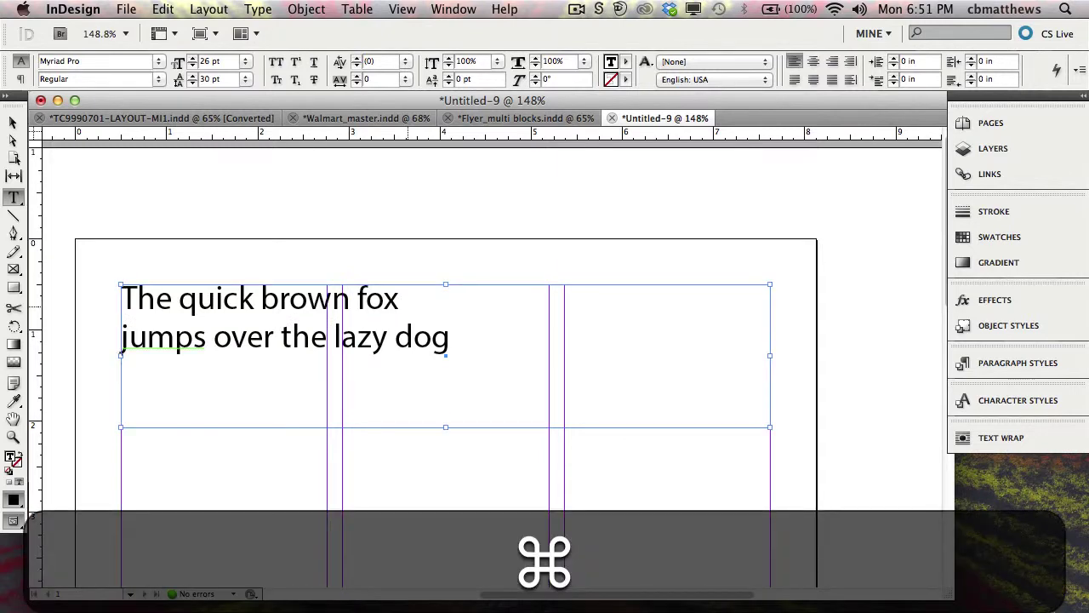
pyautogui.press('super+a')
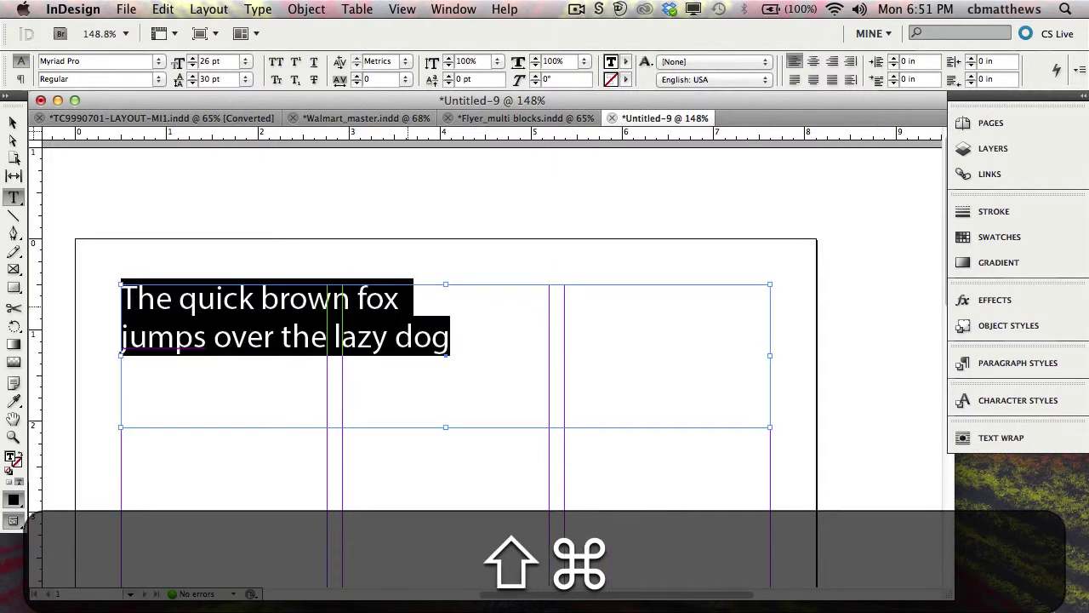
pyautogui.press('super+shift+period')
pyautogui.press('super+shift+period')
pyautogui.press('super+shift+period')
pyautogui.press('super+shift+period')
pyautogui.press('super+shift+period')
pyautogui.press('super+shift+period')
pyautogui.press('super+shift+period')
pyautogui.press('super+shift+period')
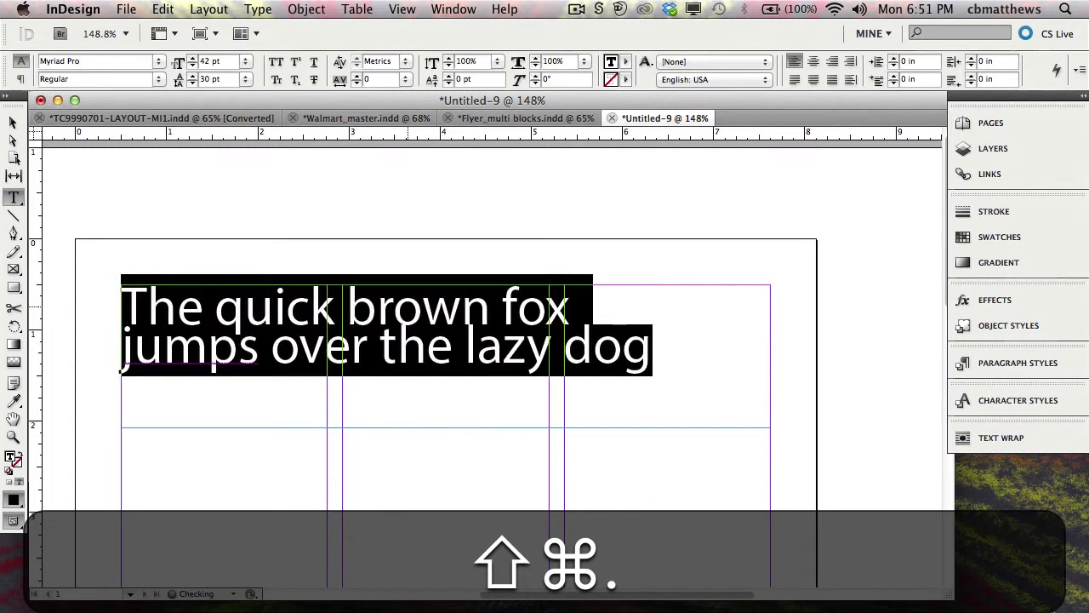
pyautogui.press('super+shift+period')
pyautogui.press('super+shift+period')
pyautogui.press('super+shift+period')
pyautogui.press('super+shift+period')
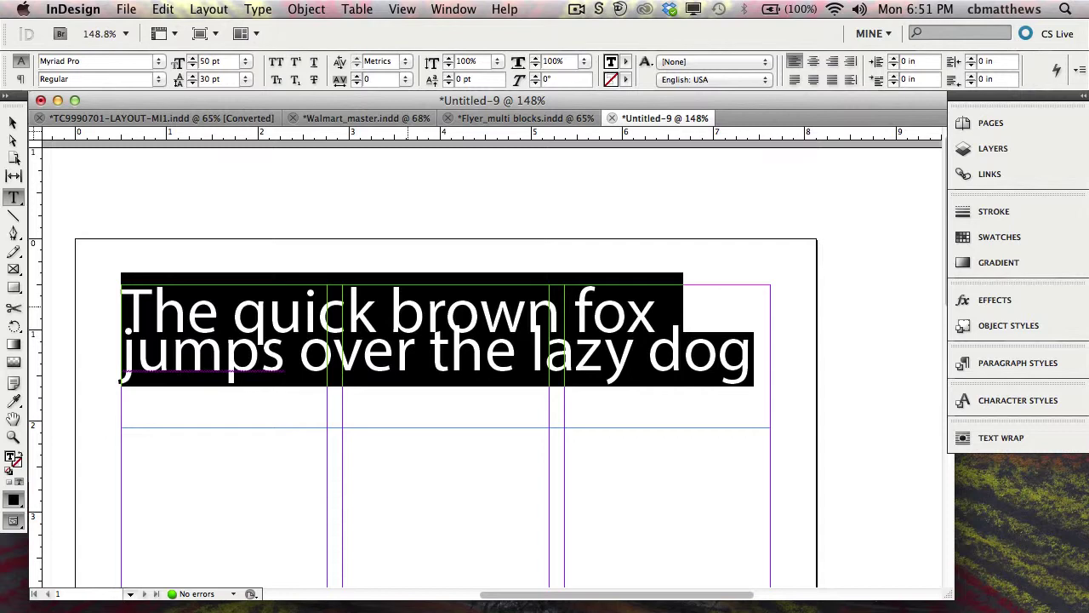
# - Increase the leading of the two selected lines incrementally to 42 pt
pyautogui.hotkey('alt', 'Down')
pyautogui.hotkey('alt', 'Down')
pyautogui.hotkey('alt', 'Down')
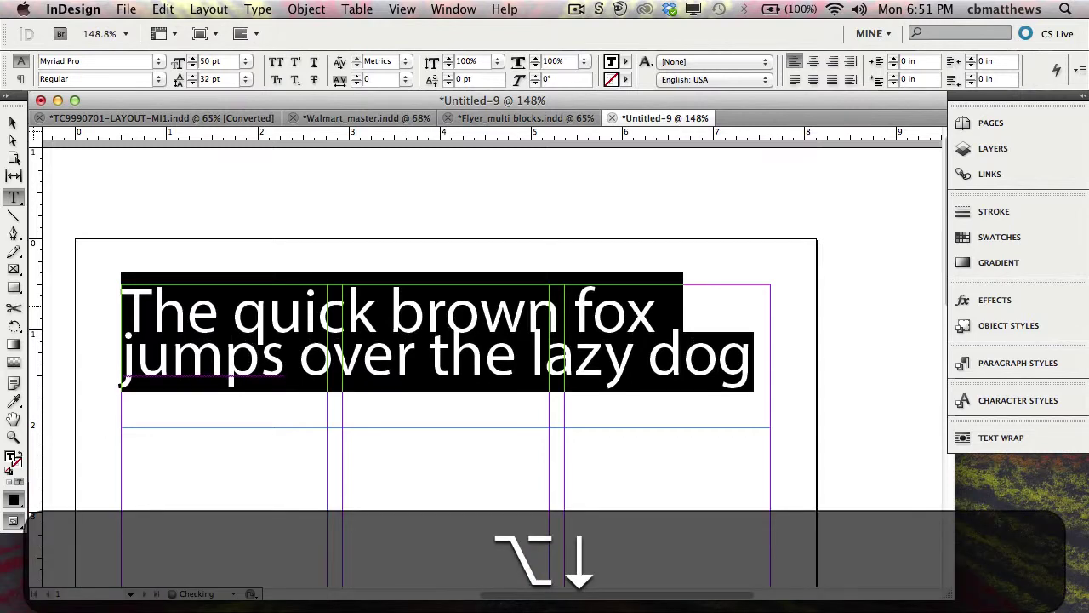
pyautogui.hotkey('alt', 'Down')
pyautogui.hotkey('alt', 'Down')
pyautogui.hotkey('alt', 'Down')
pyautogui.hotkey('alt', 'Down')
pyautogui.hotkey('alt', 'Down')
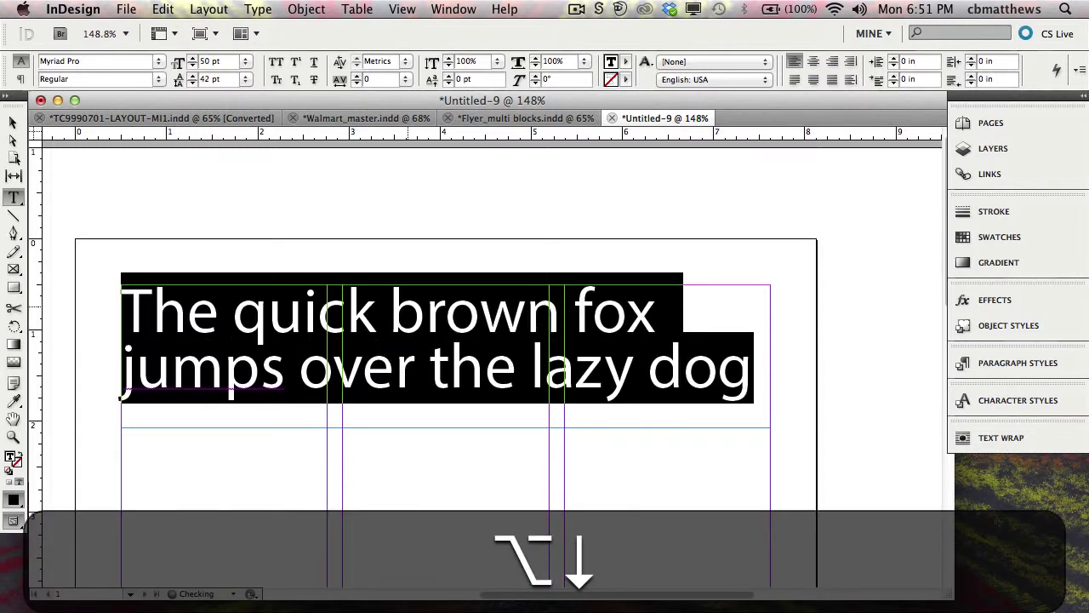
# - Tighten the leading of the two selected lines in increments, and set it to 48 pt
pyautogui.hotkey('alt', 'Up')
pyautogui.hotkey('alt', 'Up')
pyautogui.hotkey('alt', 'Up')
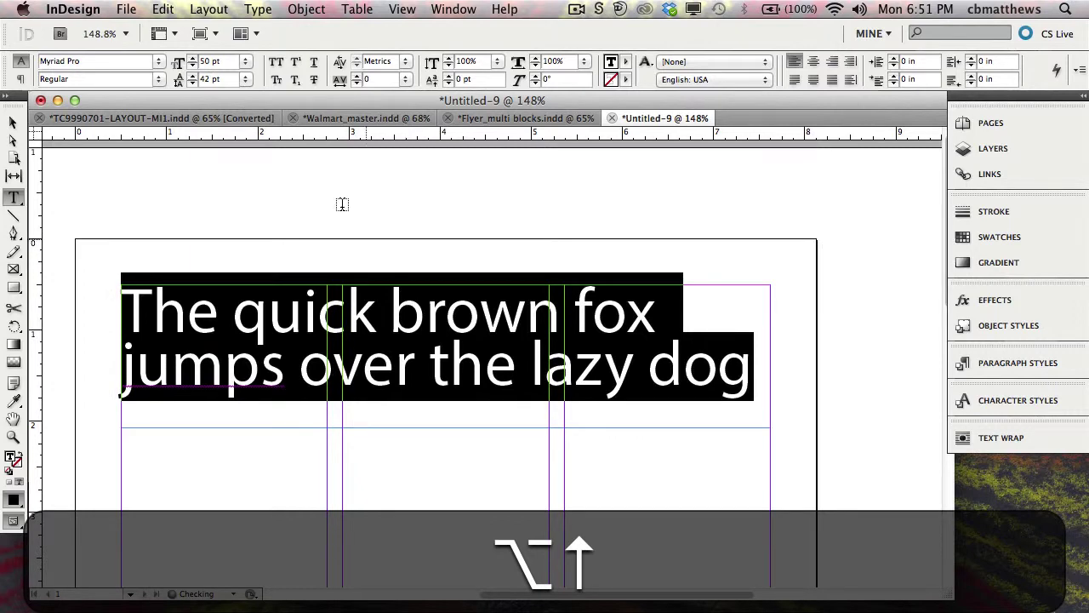
pyautogui.click(181, 75)
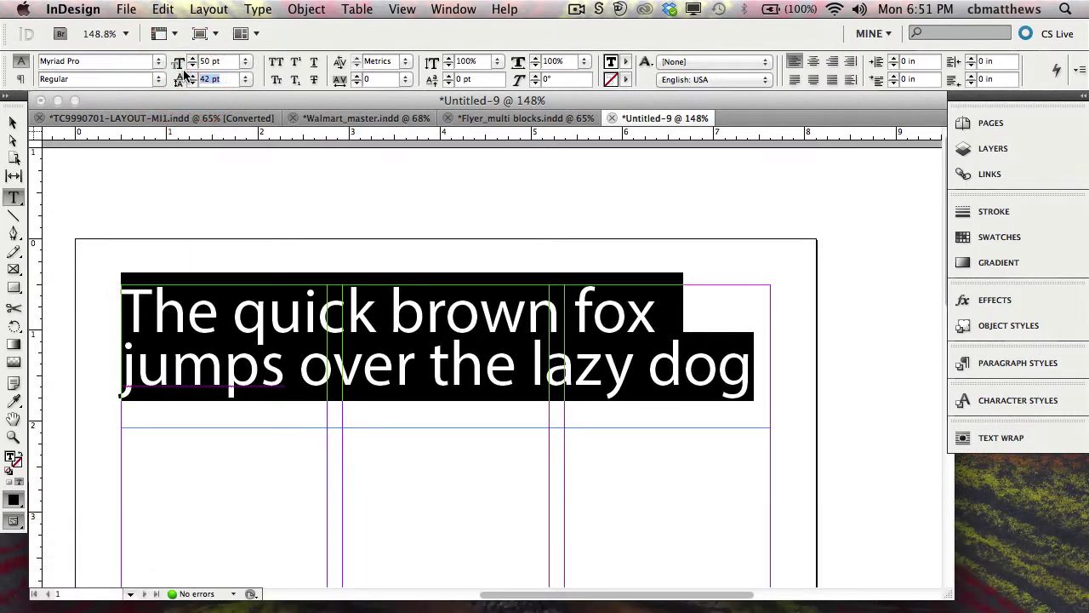
pyautogui.write('48')
pyautogui.press('Return')
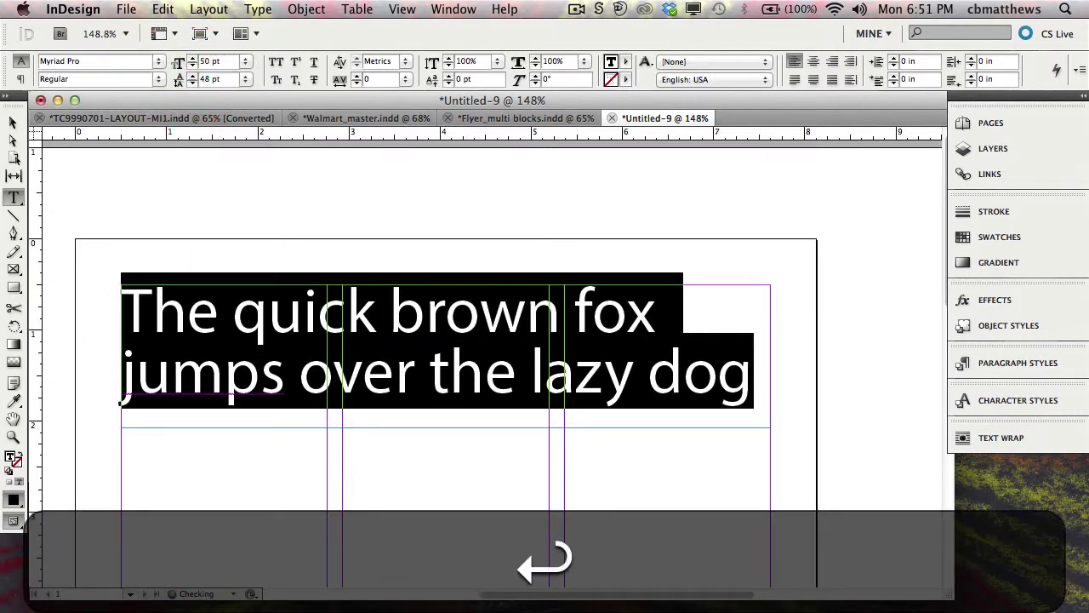
# - Adjust the selected lines' leading down and up in keyboard increments, ending at 46 pt
pyautogui.hotkey('alt', 'Up')
pyautogui.hotkey('alt', 'Up')
pyautogui.hotkey('alt', 'Up')
pyautogui.hotkey('alt', 'Up')
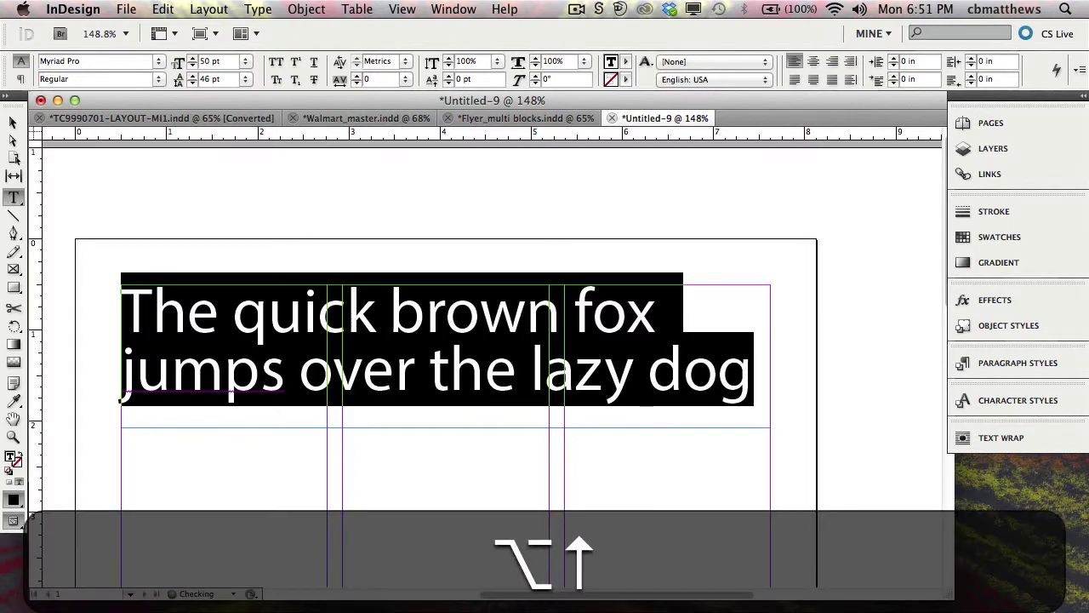
pyautogui.hotkey('alt', 'Down')
pyautogui.hotkey('alt', 'Down')
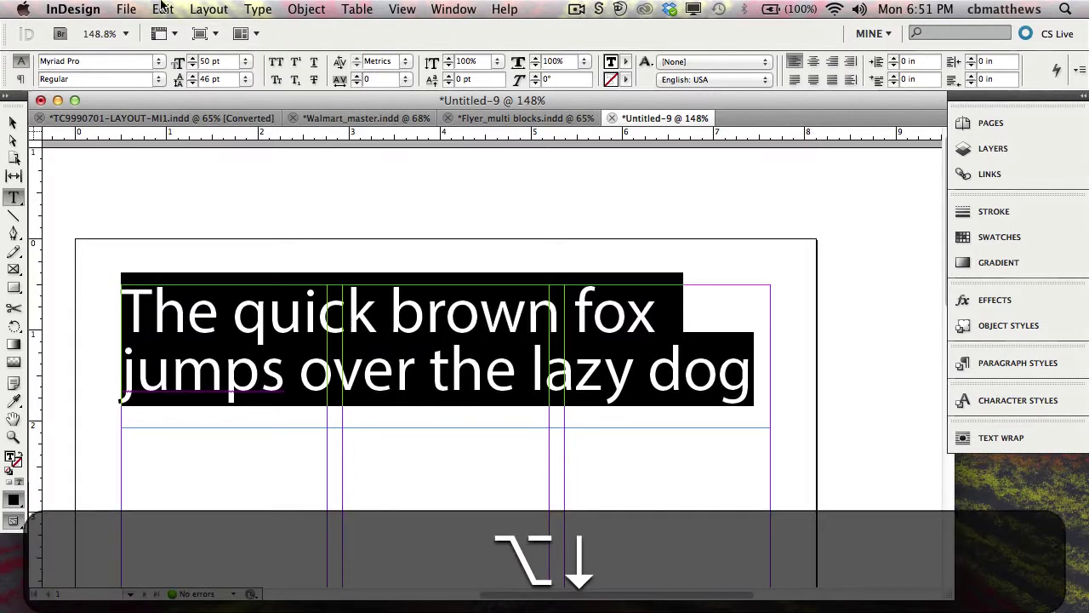
# - Review the Type, Advanced Type and Units & Increments preferences, including the Size/Leading keyboard increment, and close them without changes
pyautogui.click(73, 9)
pyautogui.moveTo(72, 65)
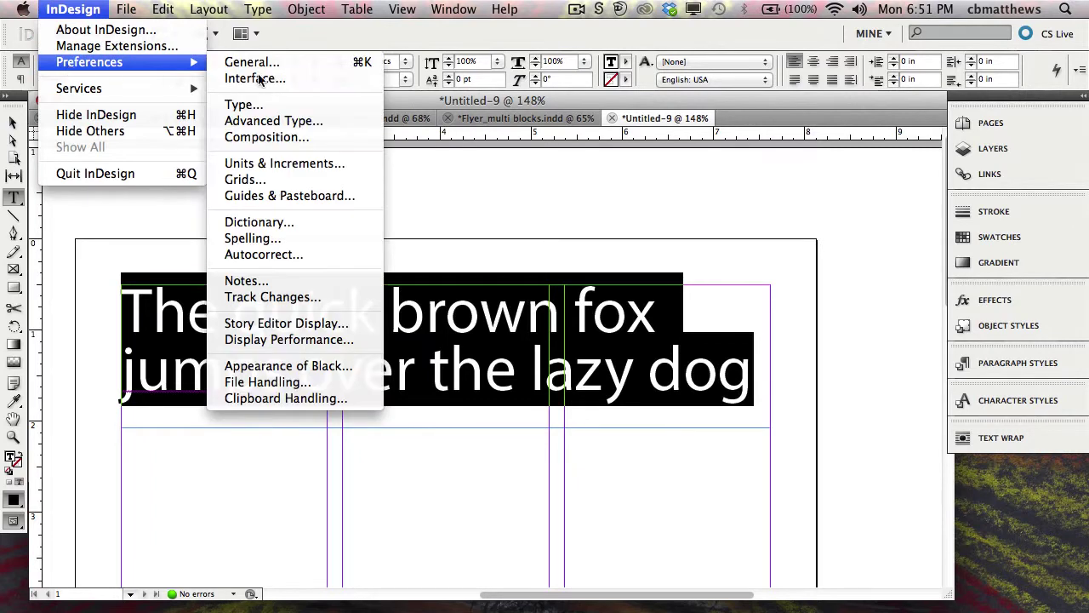
pyautogui.click(277, 104)
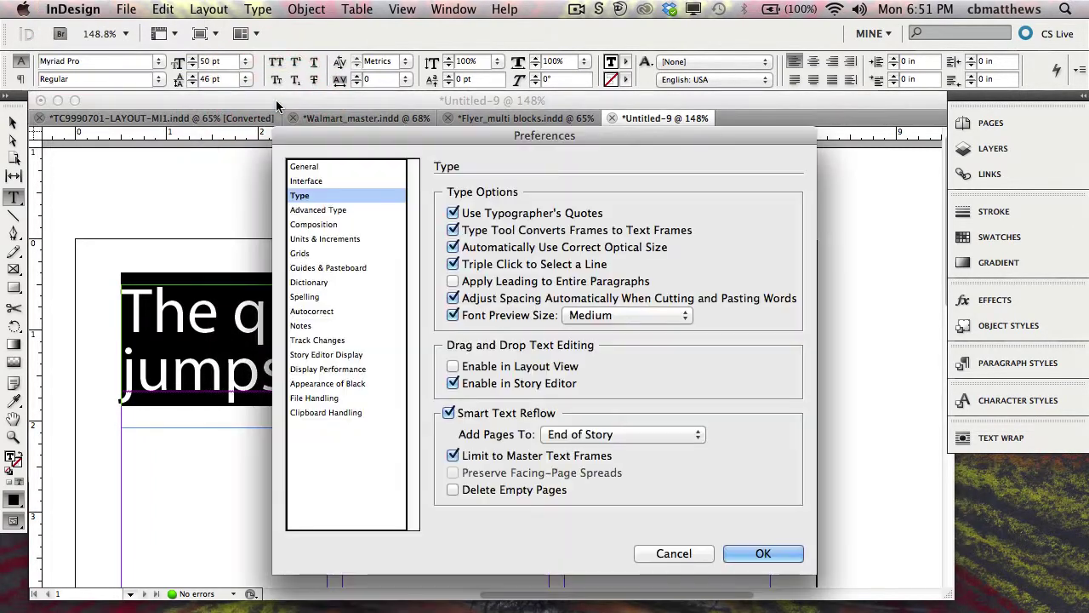
pyautogui.click(310, 209)
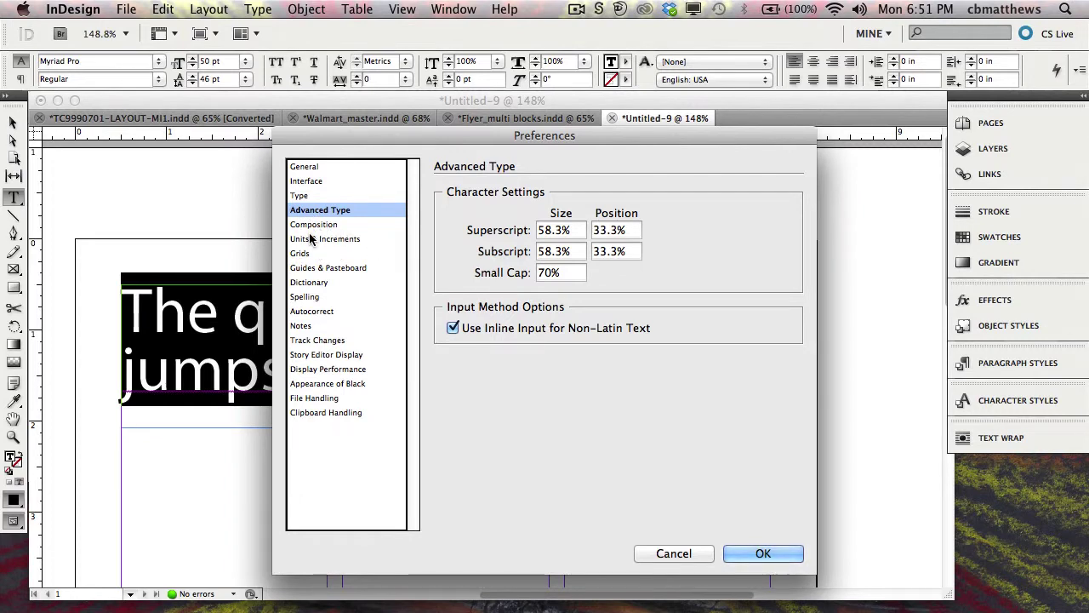
pyautogui.click(314, 239)
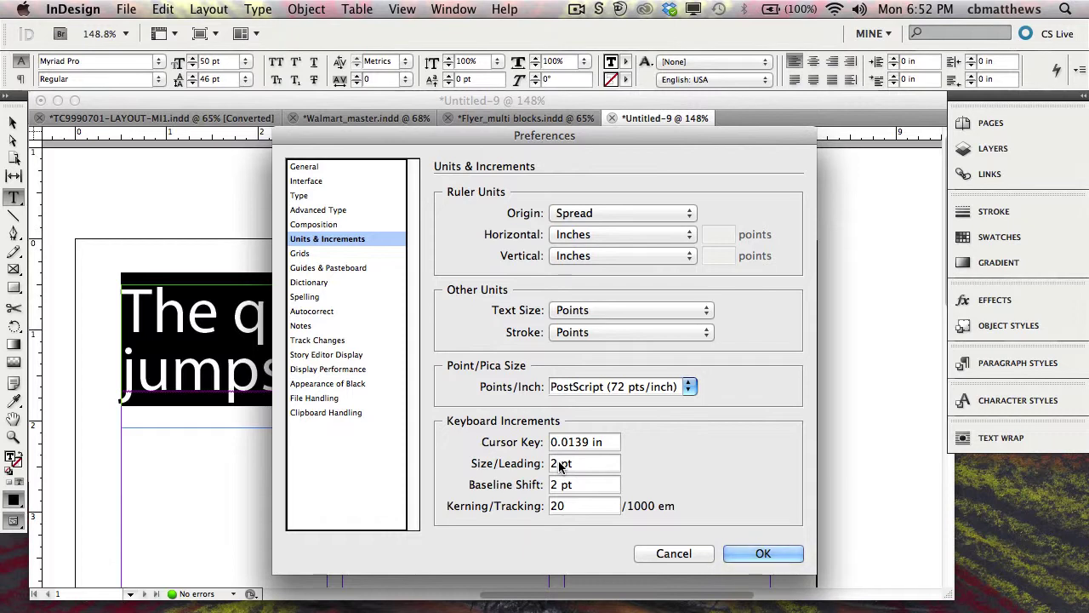
pyautogui.click(651, 552)
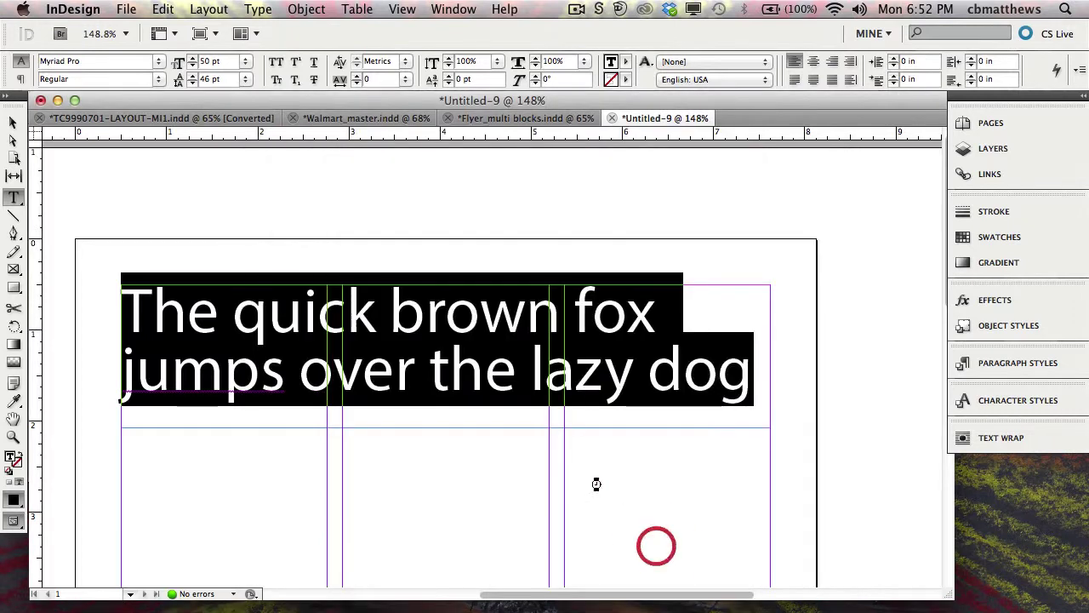
# - Adjust the selected sentence's font size down and up in keyboard increments, ending at 48 pt
pyautogui.press('shift+super')
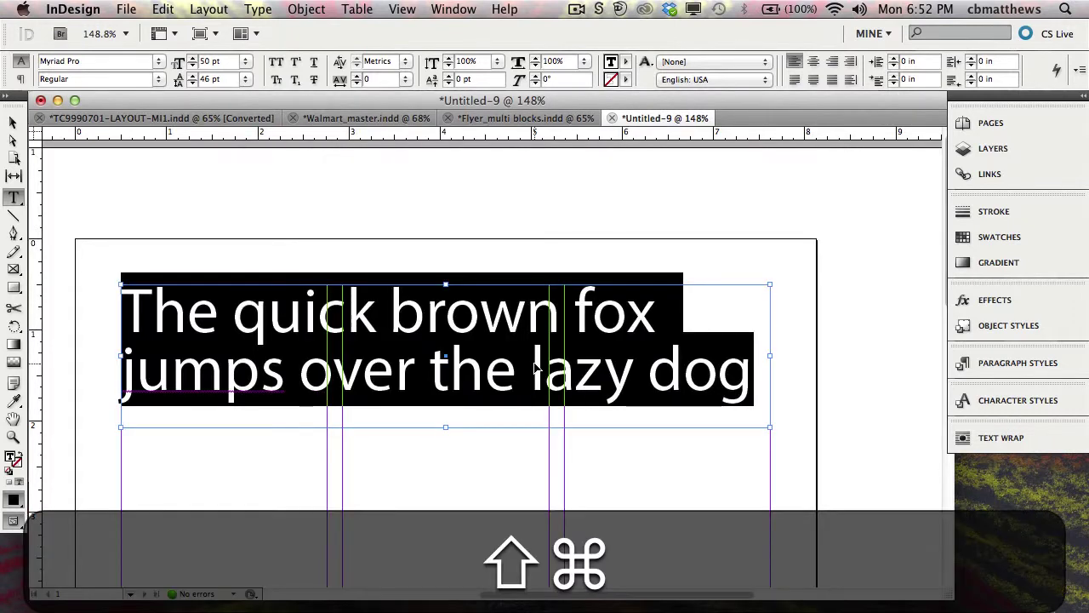
pyautogui.press('shift+super+comma')
pyautogui.press('shift+super+comma')
pyautogui.press('shift+super+period')
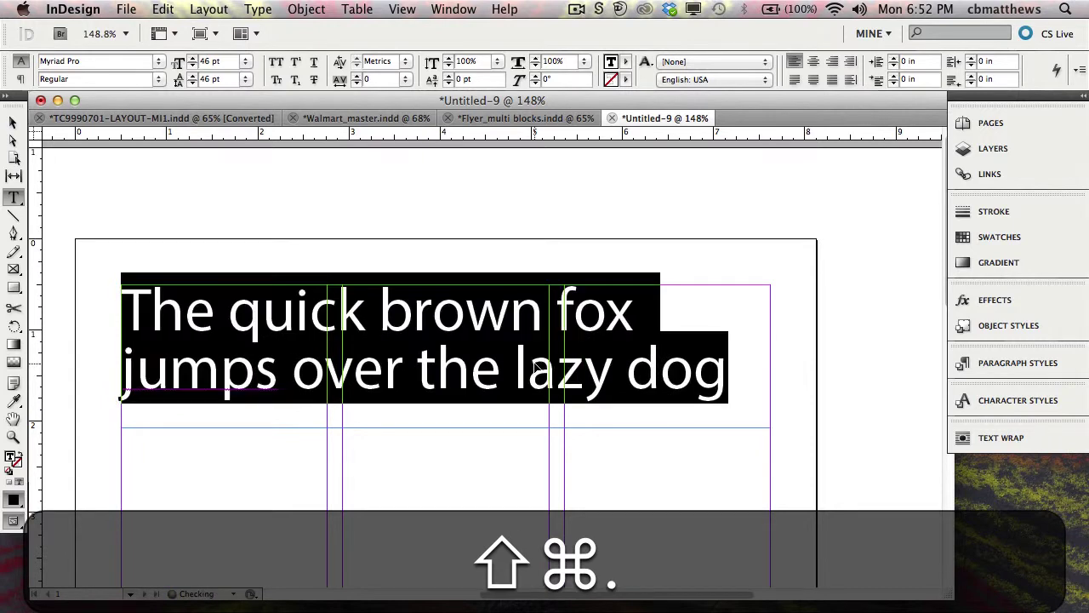
pyautogui.press('shift+super+comma')
pyautogui.press('shift+super+period')
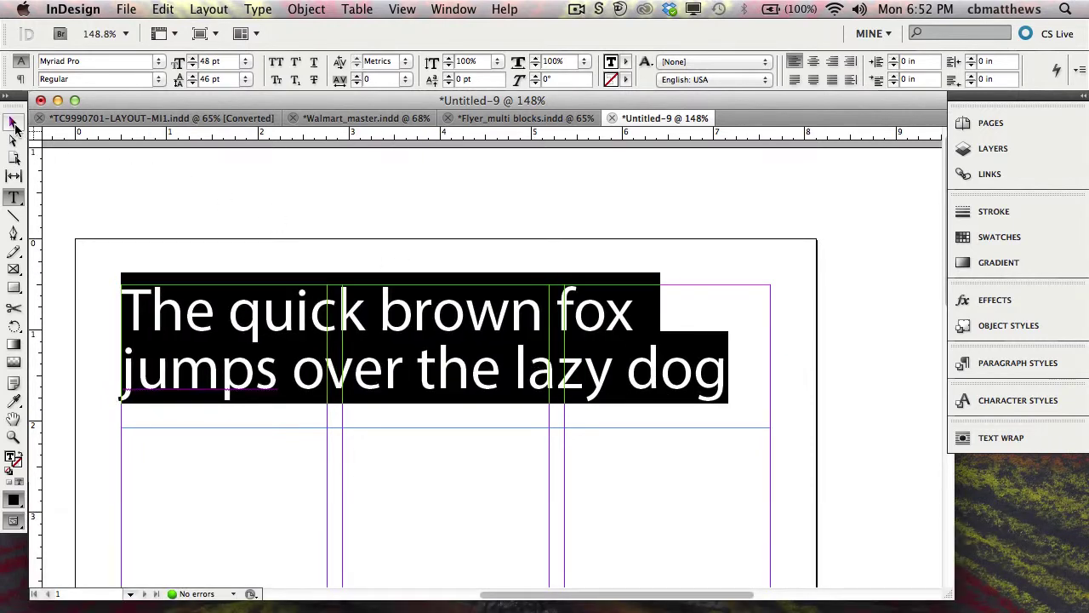
# - Create a text frame about 2.26 × 0.68 in below the sentence in the first column, containing the words "Red Fox"
pyautogui.click(13, 123)
pyautogui.click(151, 194)
pyautogui.scroll(-5, 394, 464)
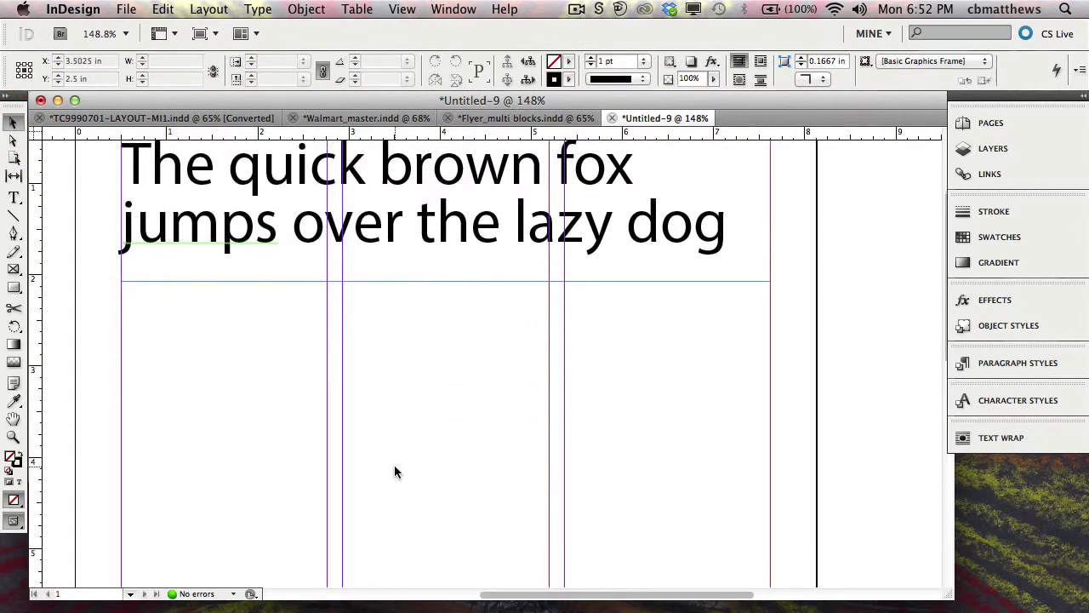
pyautogui.scroll(-1, 394, 464)
pyautogui.click(18, 200)
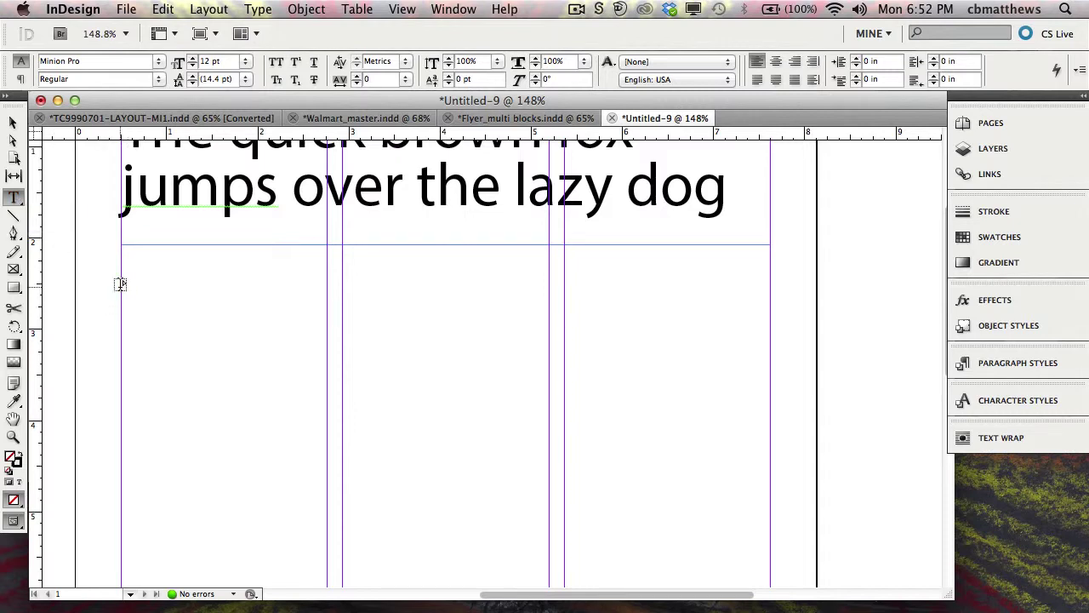
pyautogui.moveTo(121, 287); pyautogui.dragTo(326, 348)
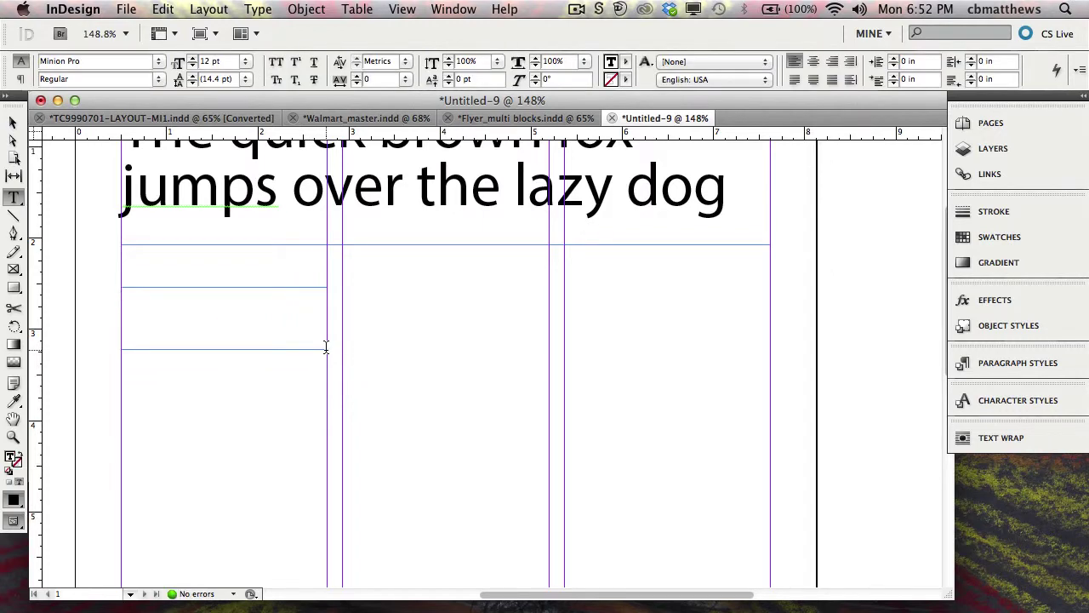
pyautogui.write('Red F')
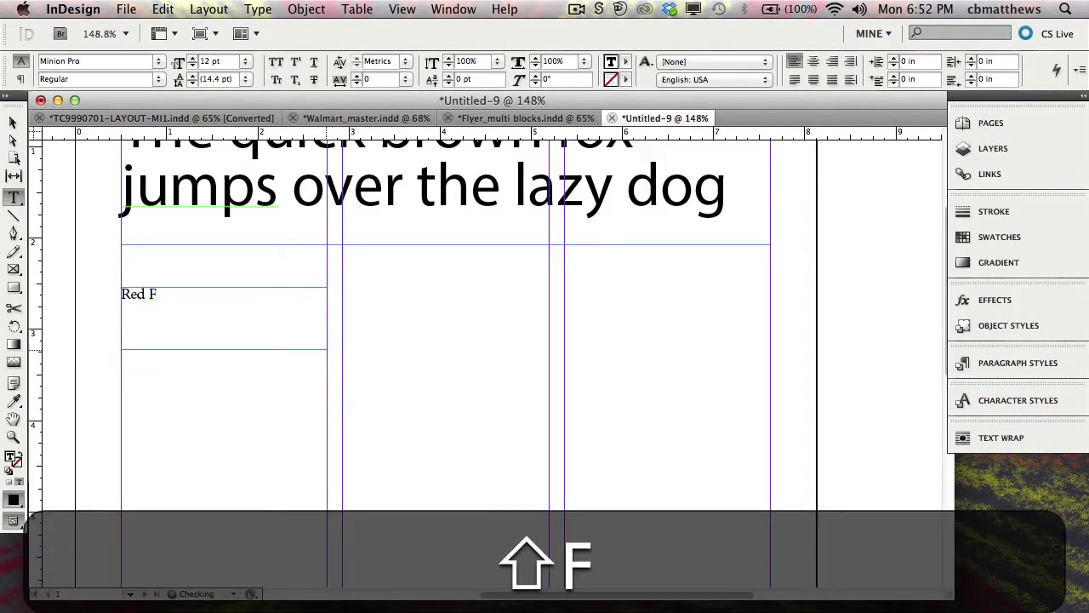
pyautogui.write('ox')
# - Change the font of all the "Red Fox" text to Myriad Pro
pyautogui.press('super+a')
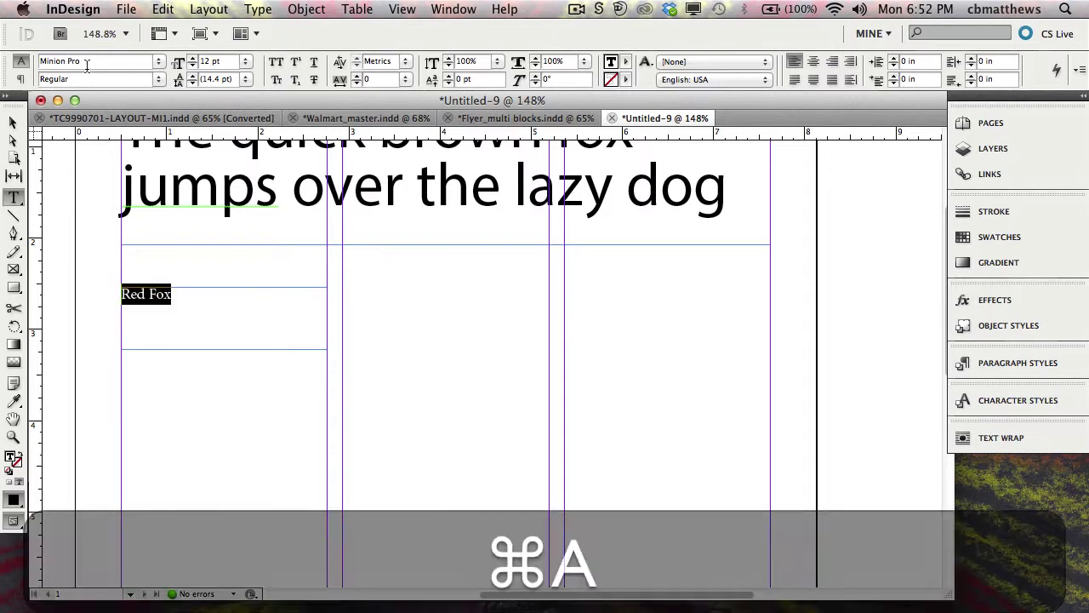
pyautogui.click(22, 61)
pyautogui.write('Myriad')
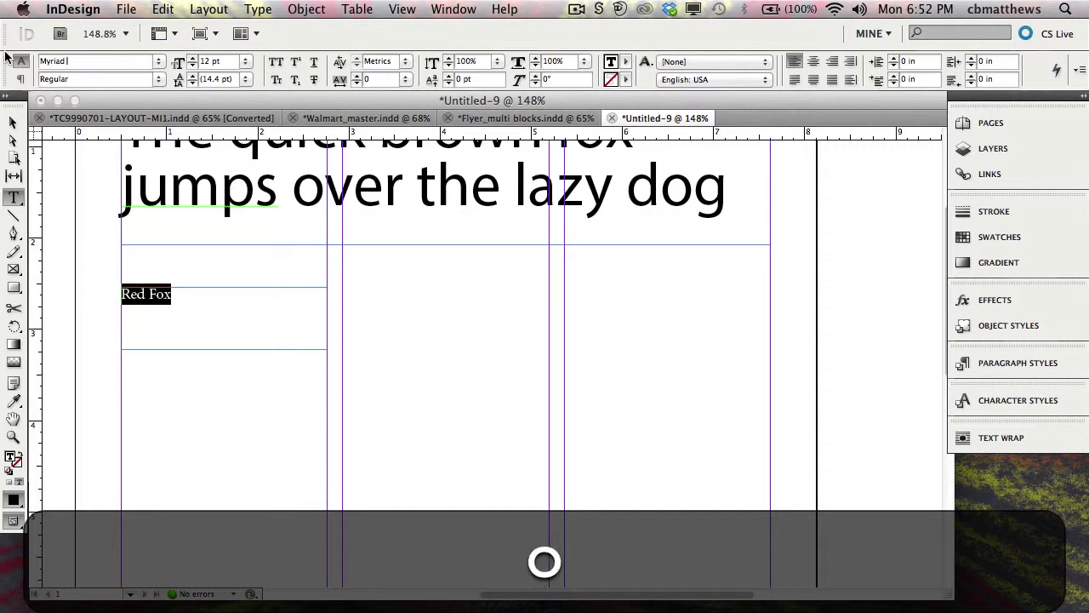
pyautogui.press('BackSpace')
pyautogui.write('Pro')
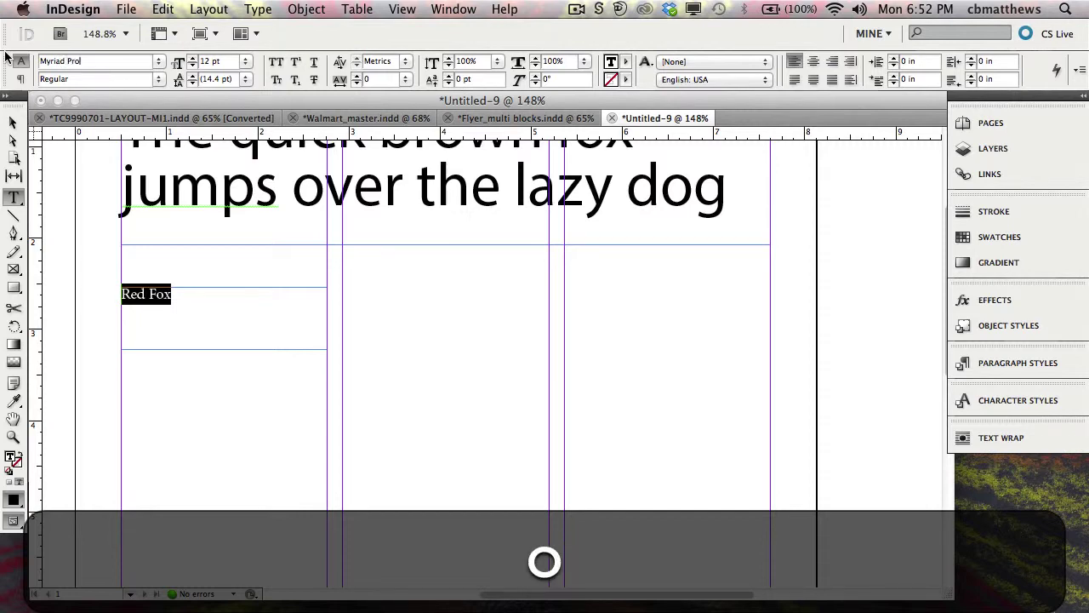
pyautogui.press('Return')
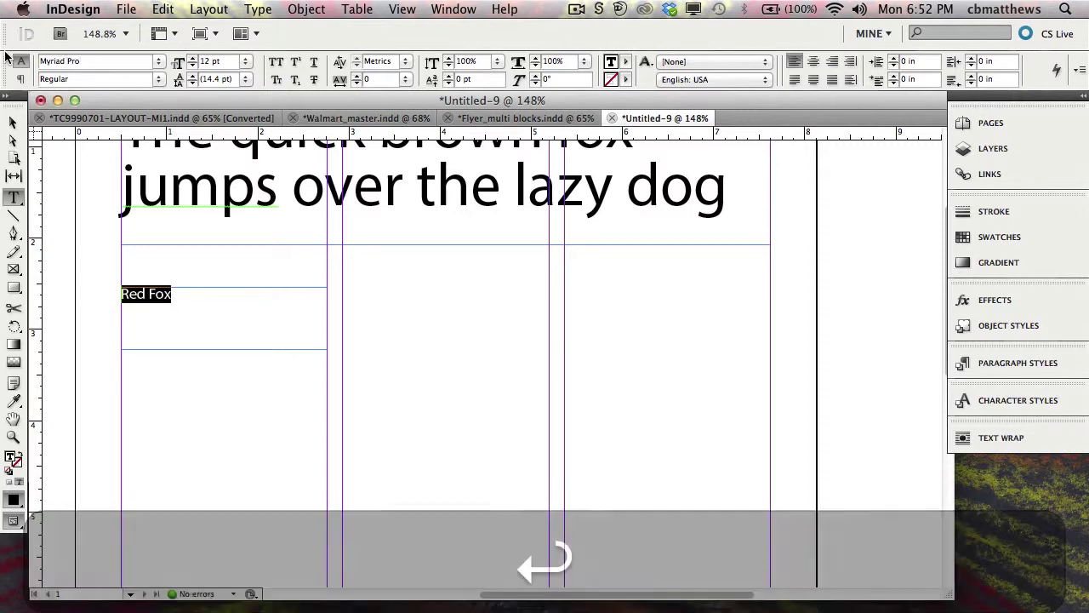
# - Shrink the "Red Fox" frame to about 0.70 × 0.25 in, and scale frame and text together to about 8.08 × 2.88 in
pyautogui.click(15, 124)
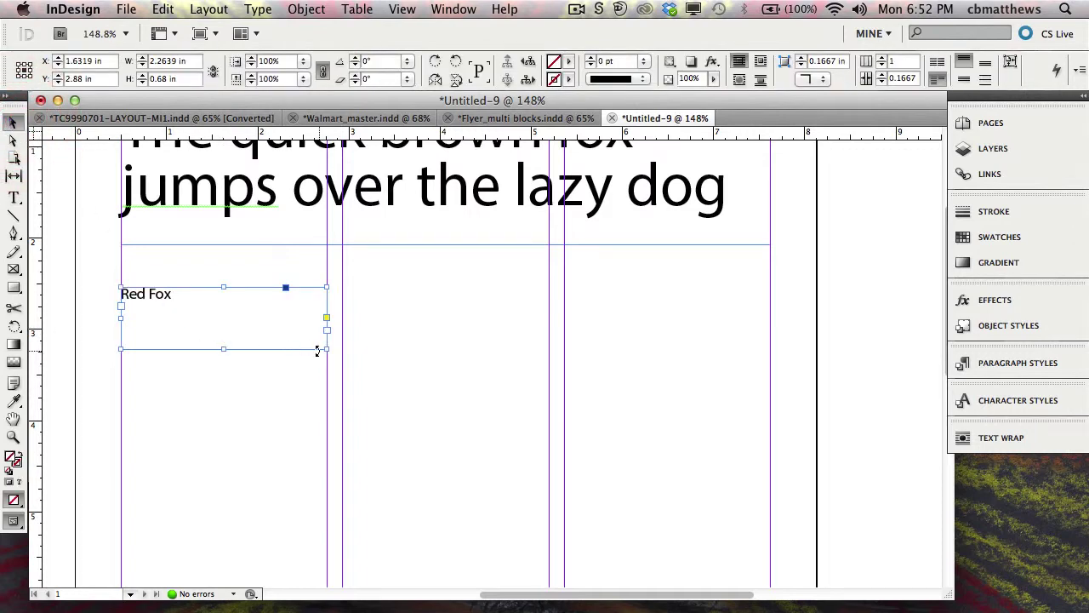
pyautogui.moveTo(328, 350); pyautogui.dragTo(279, 338)
pyautogui.moveTo(186, 313); pyautogui.dragTo(186, 311)
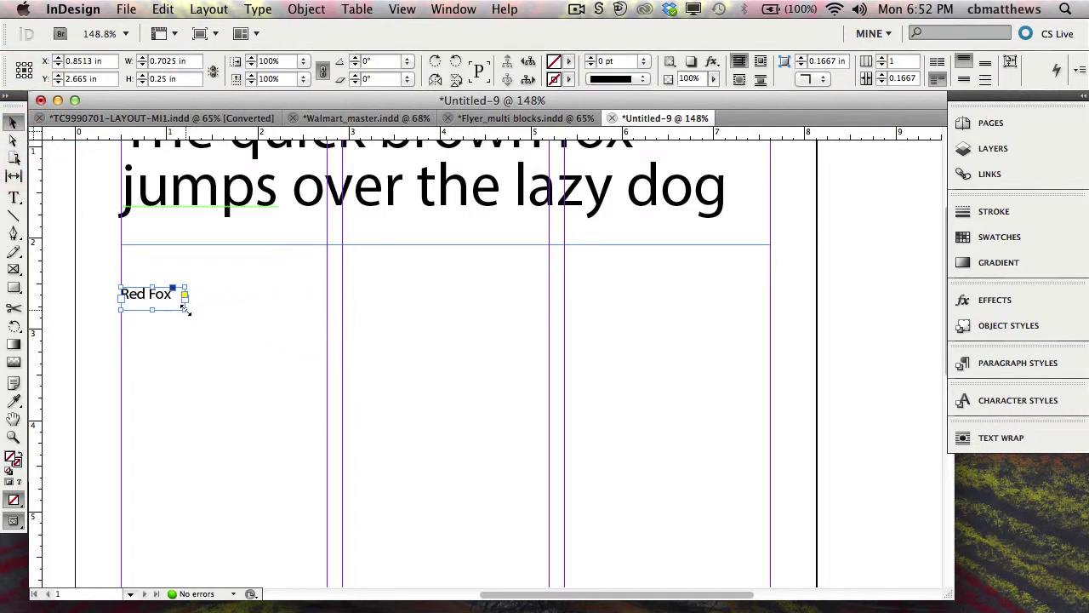
pyautogui.press('shift+super')
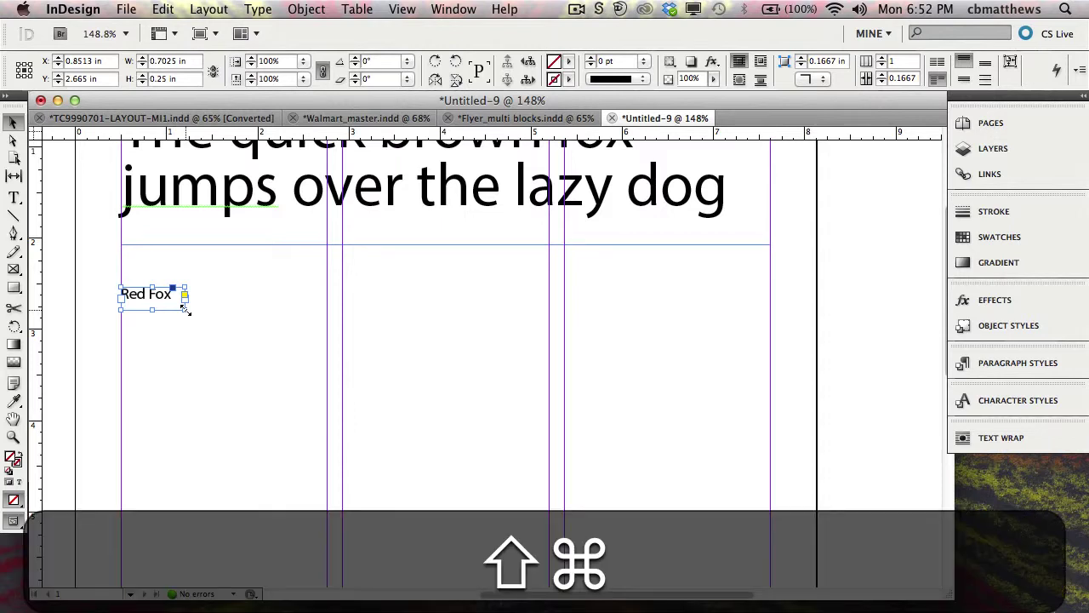
pyautogui.moveTo(184, 312); pyautogui.dragTo(859, 515)
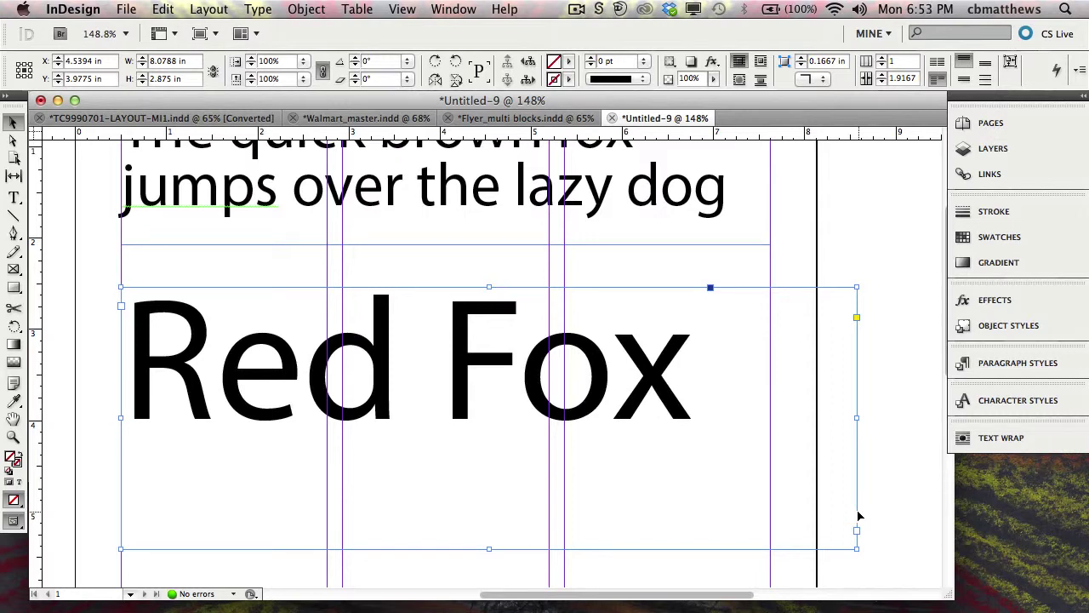
# - Select all of the quick brown fox sentence and adjust its font size down and back up incrementally, ending at 44 pt
pyautogui.scroll(2, 564, 236)
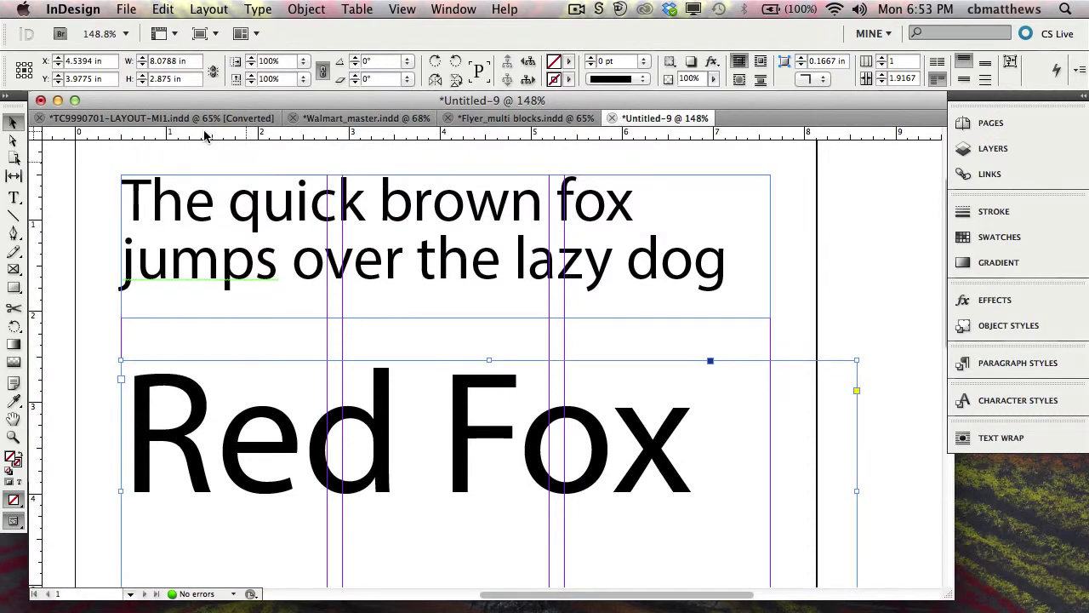
pyautogui.click(14, 198)
pyautogui.click(205, 230)
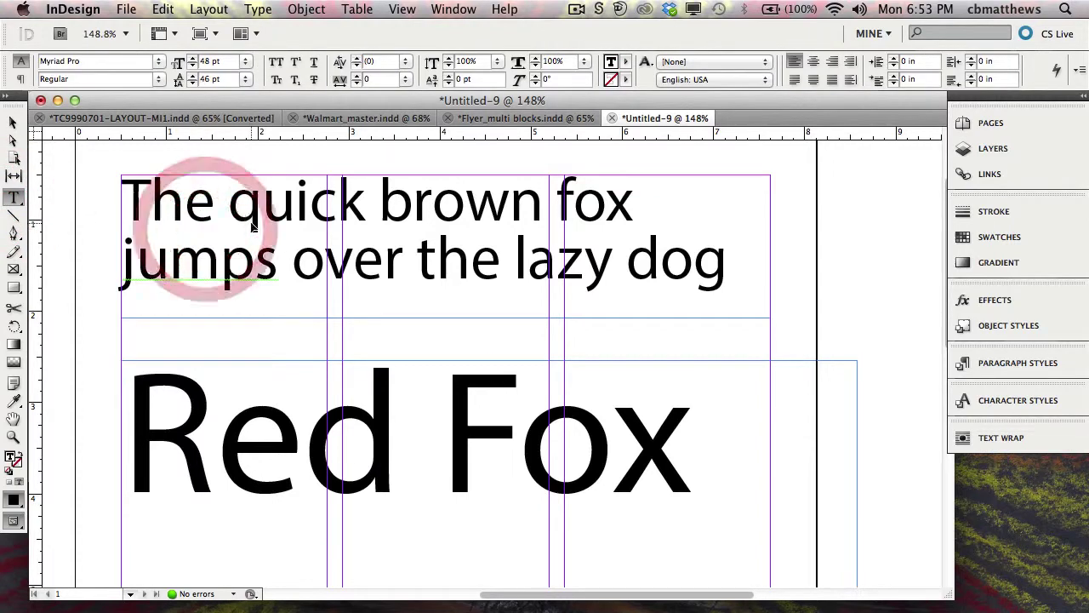
pyautogui.press('super+a')
pyautogui.press('shift+super+comma')
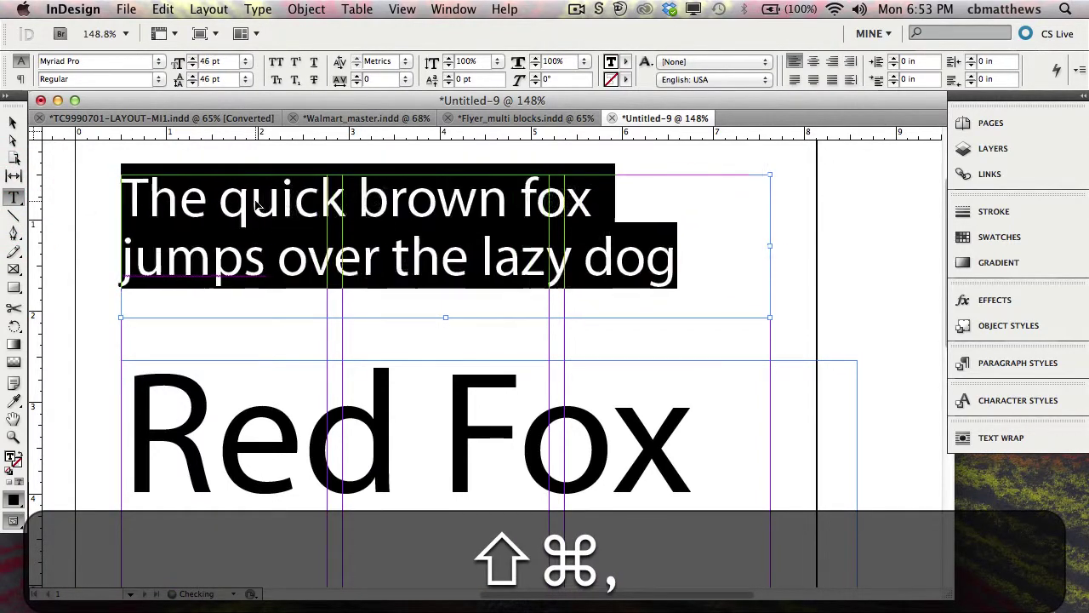
pyautogui.press('shift+super+comma')
pyautogui.press('shift+super+comma')
pyautogui.press('shift+super+comma')
pyautogui.press('shift+super+comma')
pyautogui.press('shift+super+comma')
pyautogui.press('shift+super+comma')
pyautogui.press('shift+super+period')
pyautogui.press('shift+super+period')
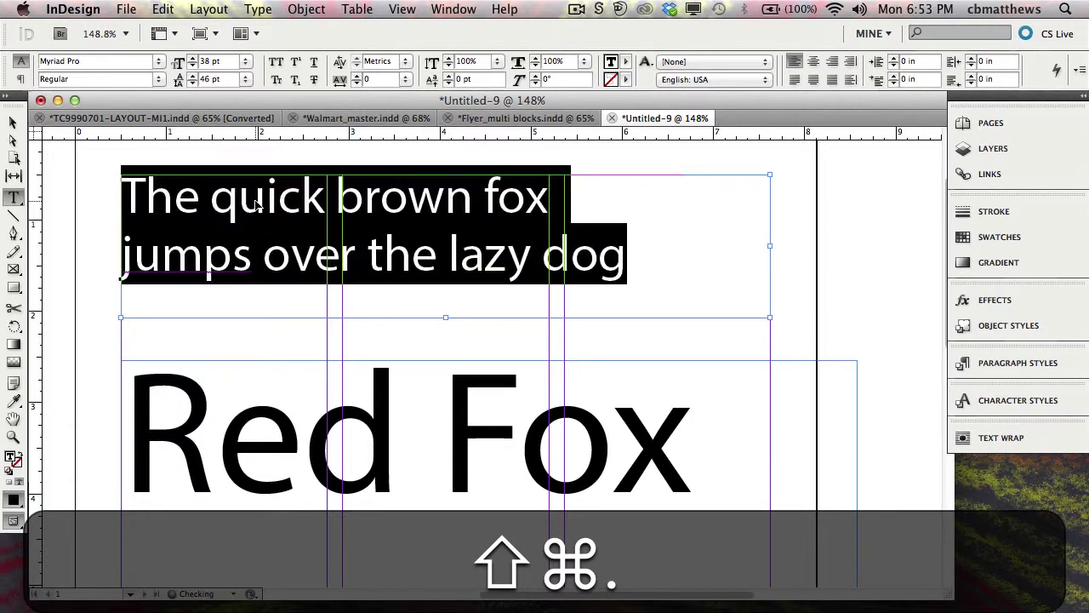
pyautogui.press('shift+super+period')
pyautogui.press('shift+super+period')
pyautogui.press('shift+super+period')
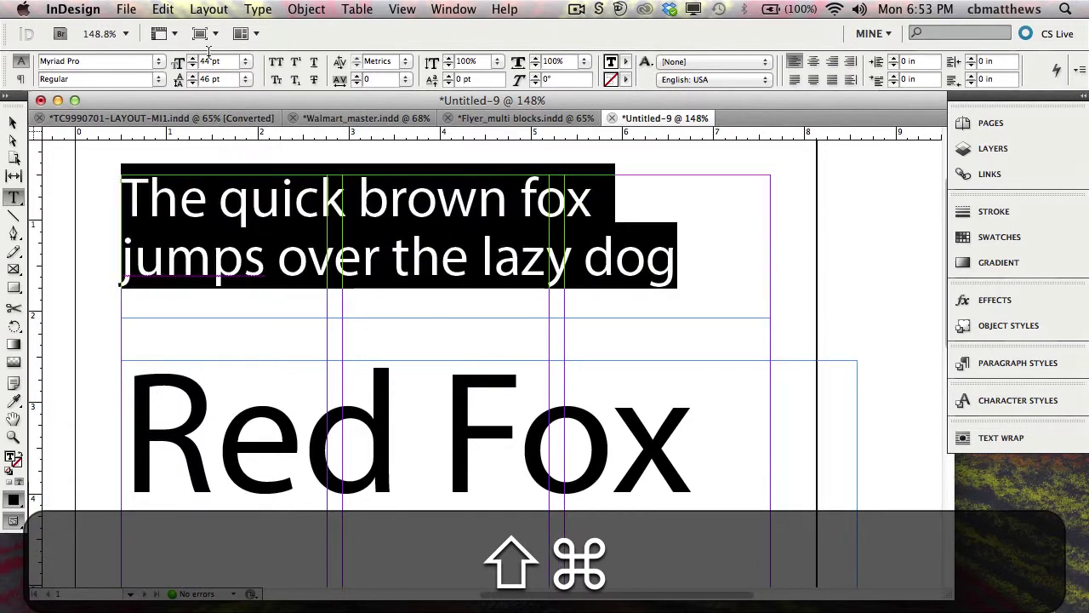